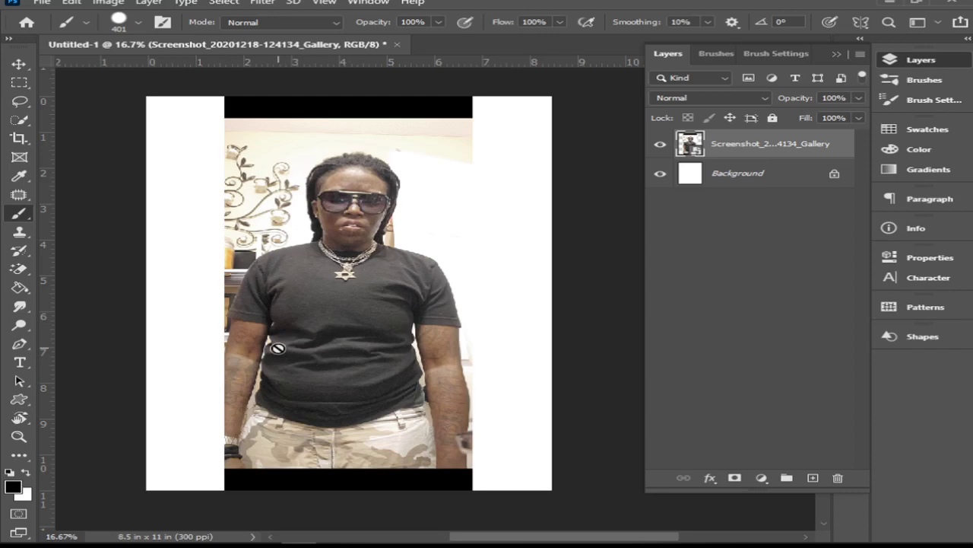
- Rasterize the photo layer above the white background
scroll(277, 347, "up", 1)
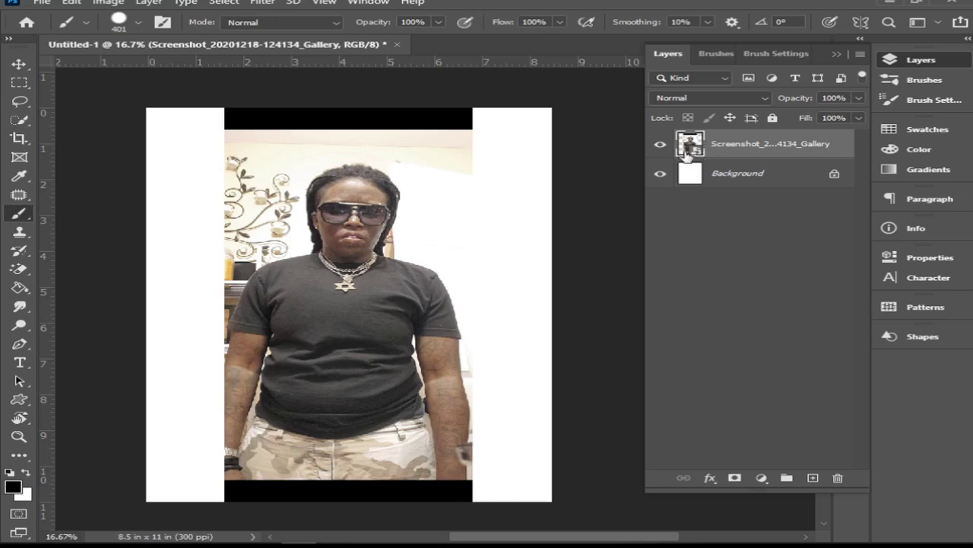
right_click(732, 149)
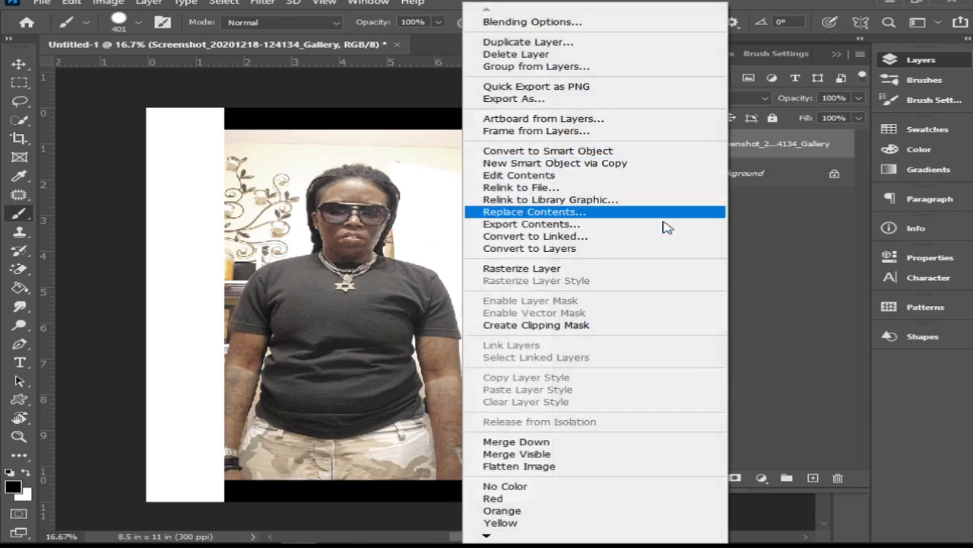
left_click(570, 273)
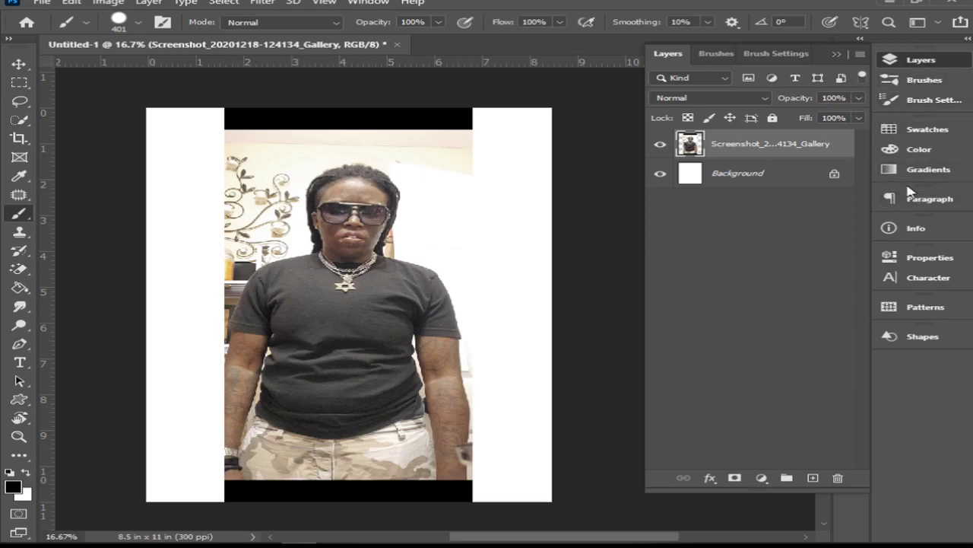
- Apply the Remove Background quick action to the photo layer and dismiss the workspace tip
left_click(941, 259)
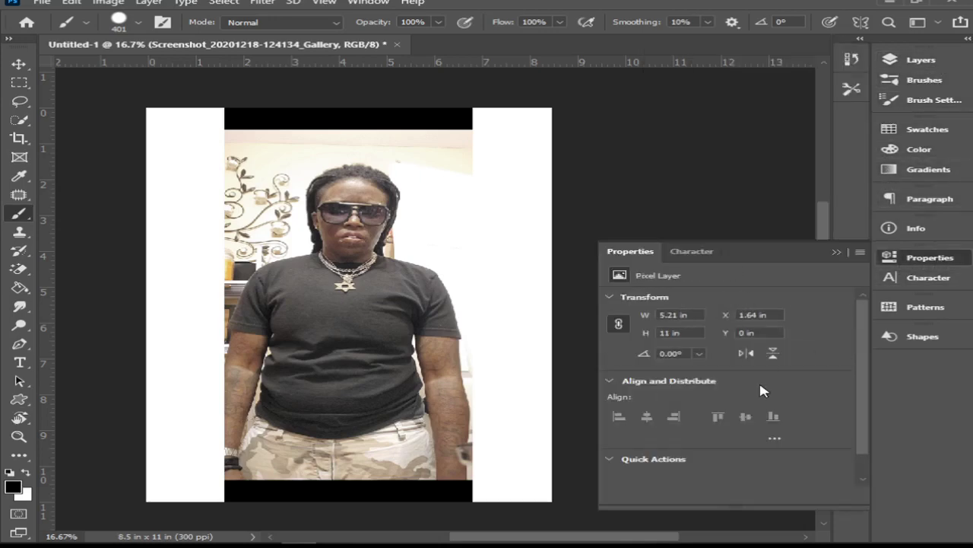
scroll(712, 453, "down", 1)
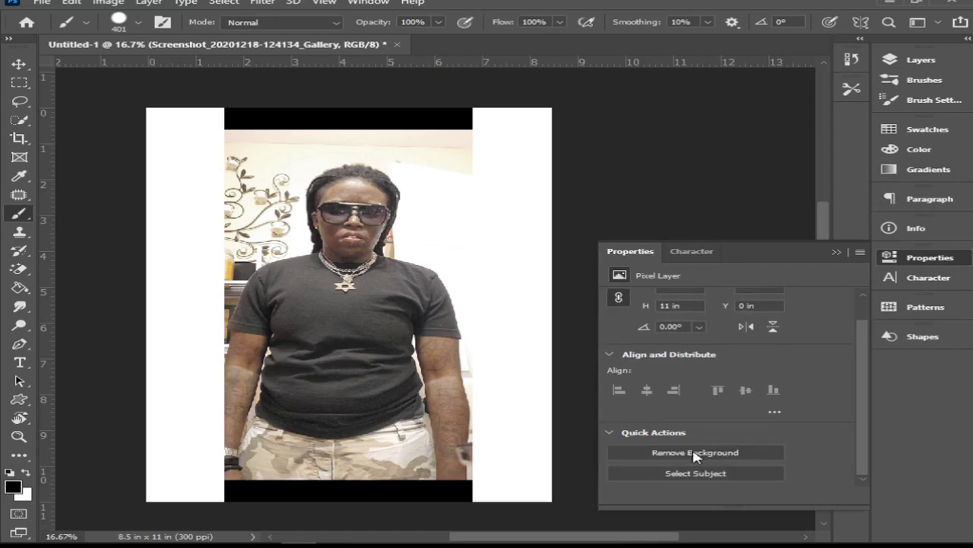
left_click(748, 456)
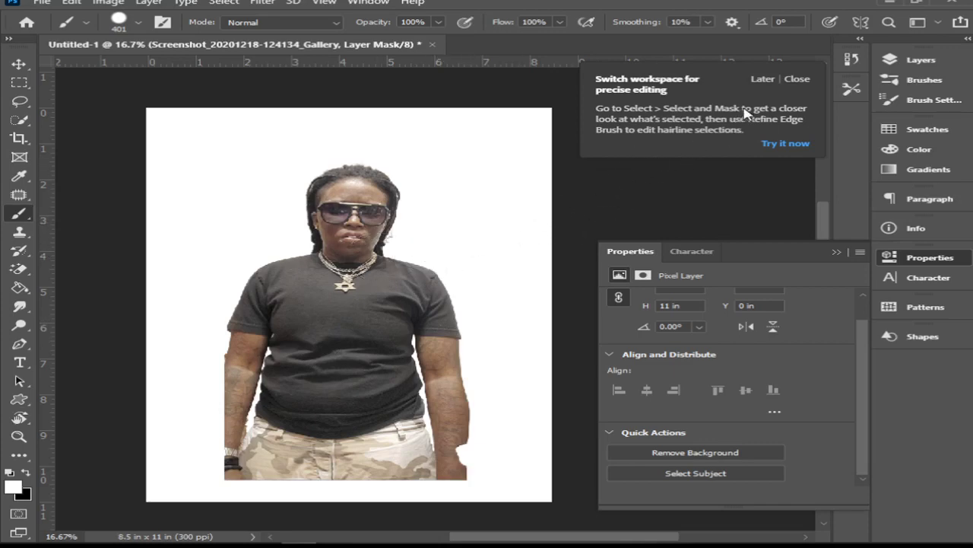
left_click(797, 79)
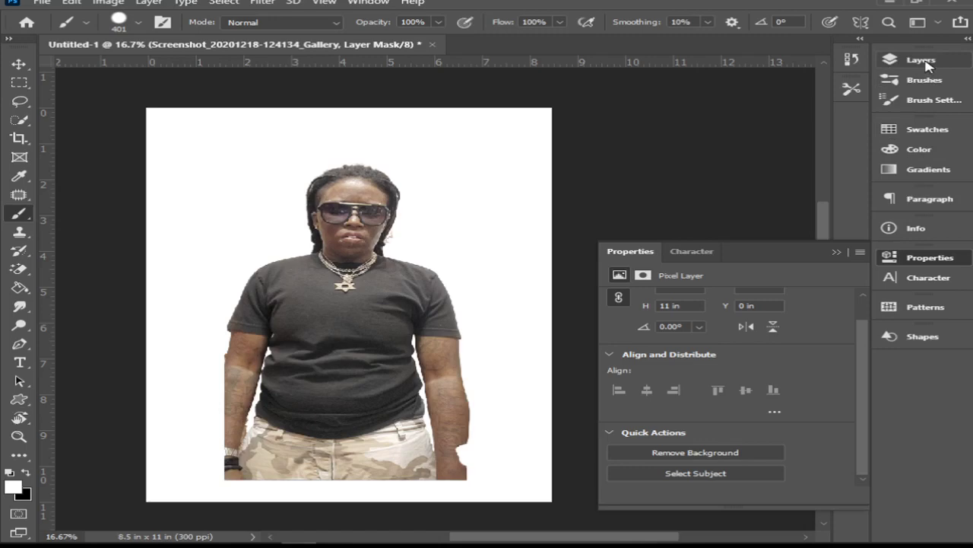
- Undo the background removal and convert the photo layer to a smart object
key("ctrl+z")
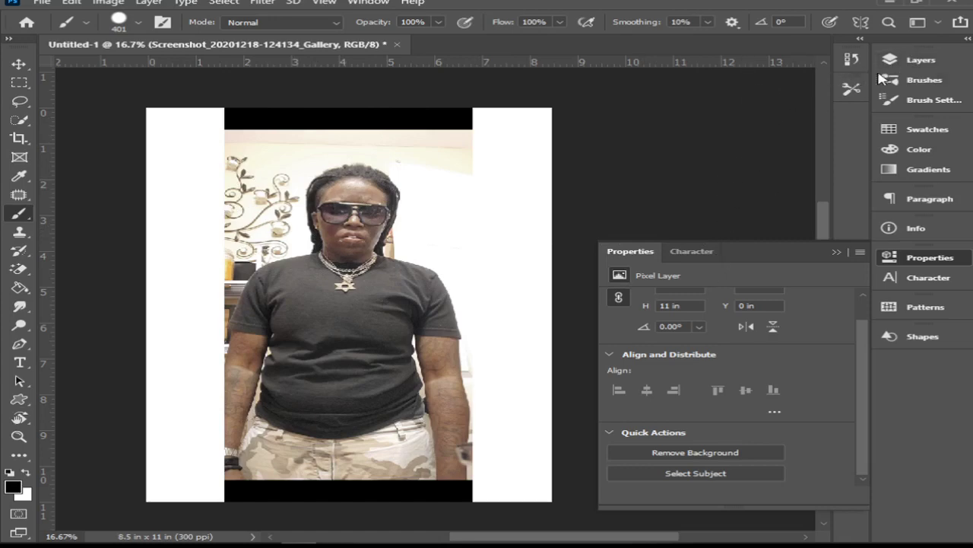
left_click(910, 61)
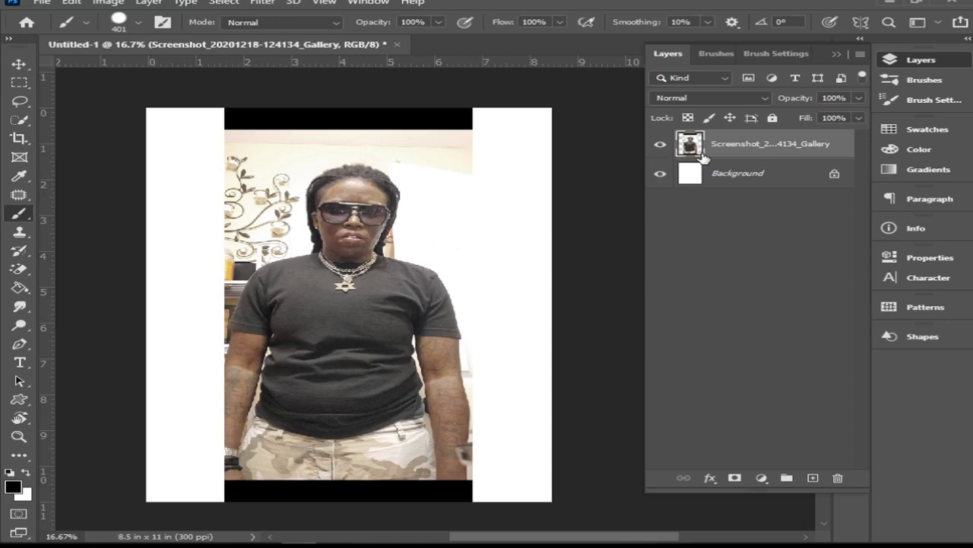
right_click(765, 151)
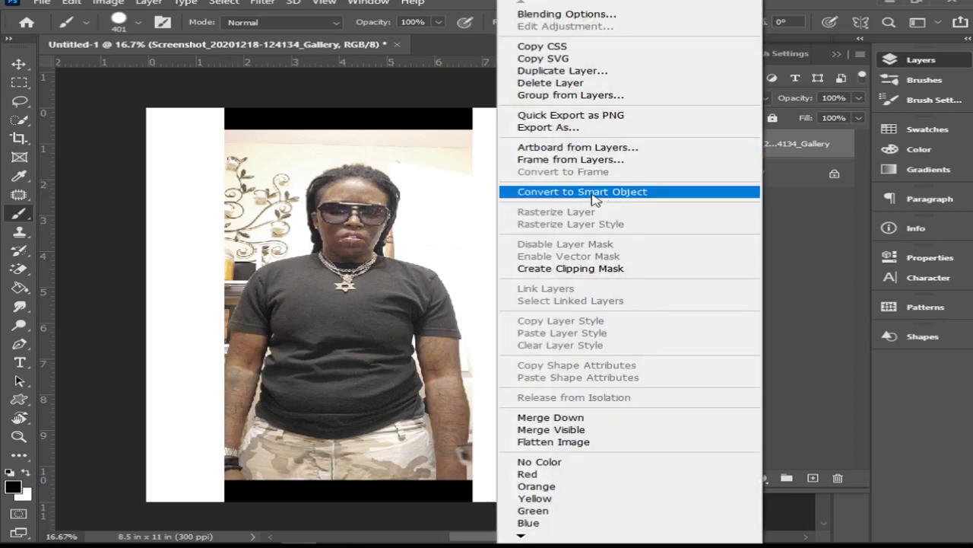
left_click(563, 192)
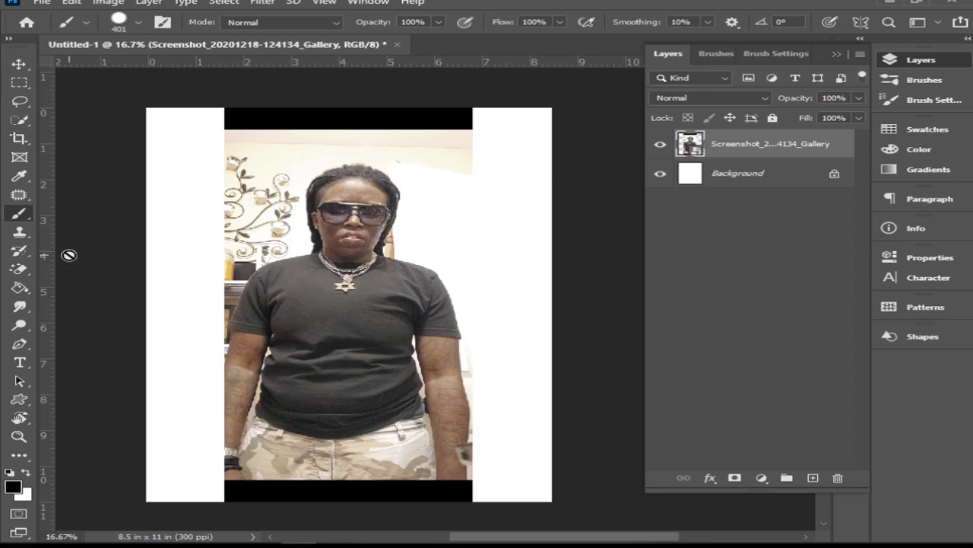
- Rasterize the smart object and erase the upper black bar and the wall around the head with the Eraser at 300 px
left_click(21, 274)
left_click(101, 268)
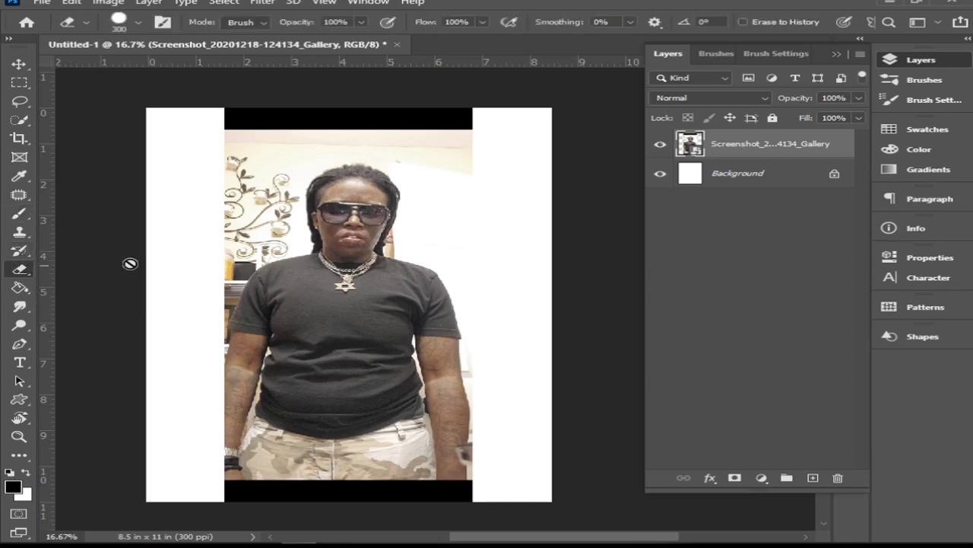
left_click(233, 181)
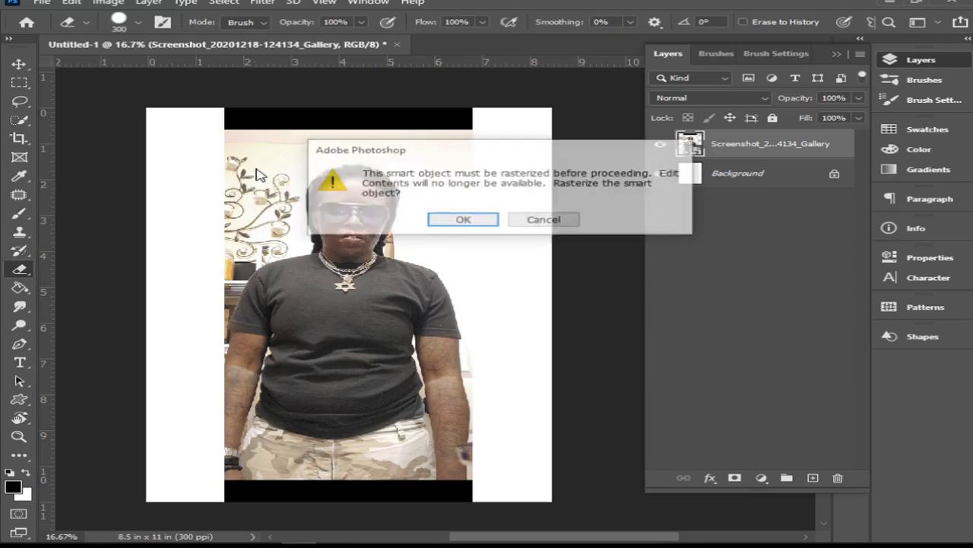
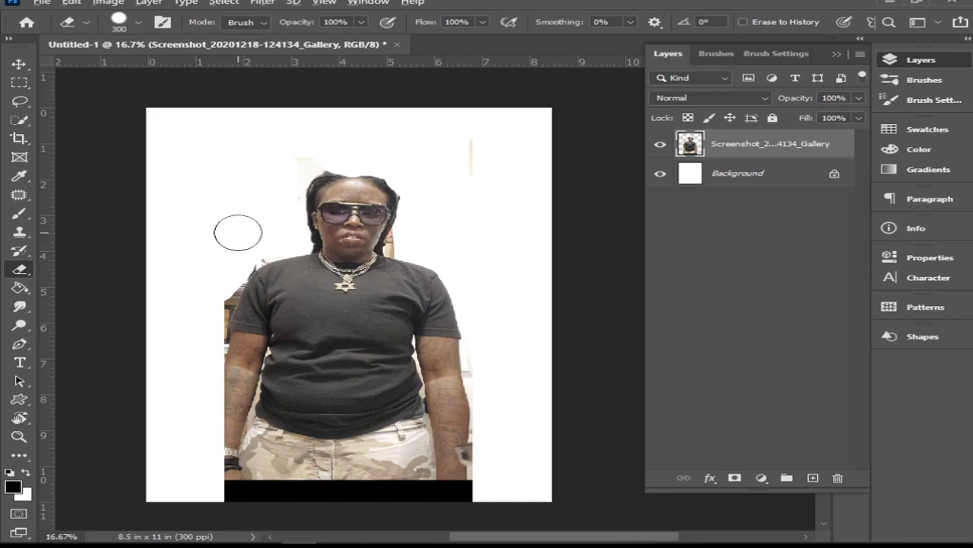
- Set the eraser size to 229 px and erase the furniture beside the sleeve at the photo's left edge
right_click(238, 233, "alt")
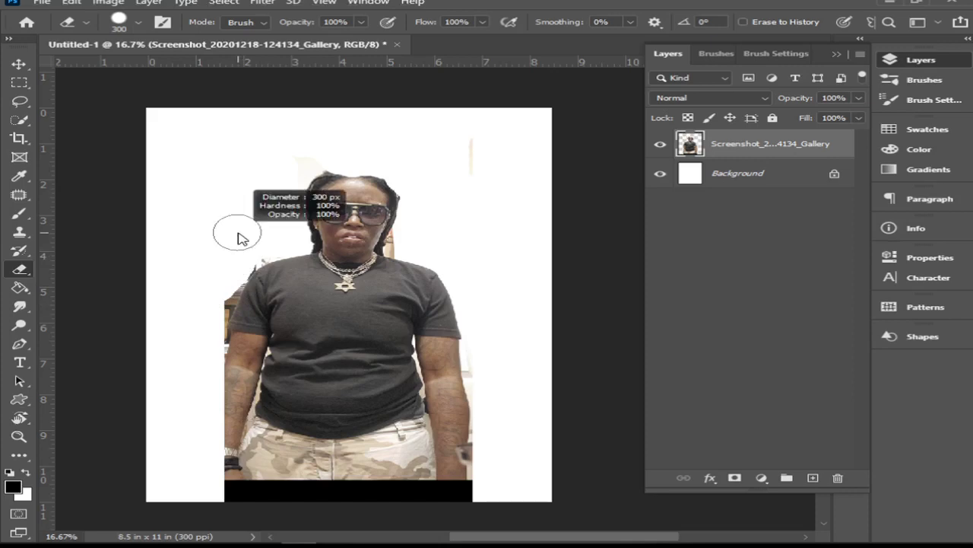
right_click(238, 232, "alt")
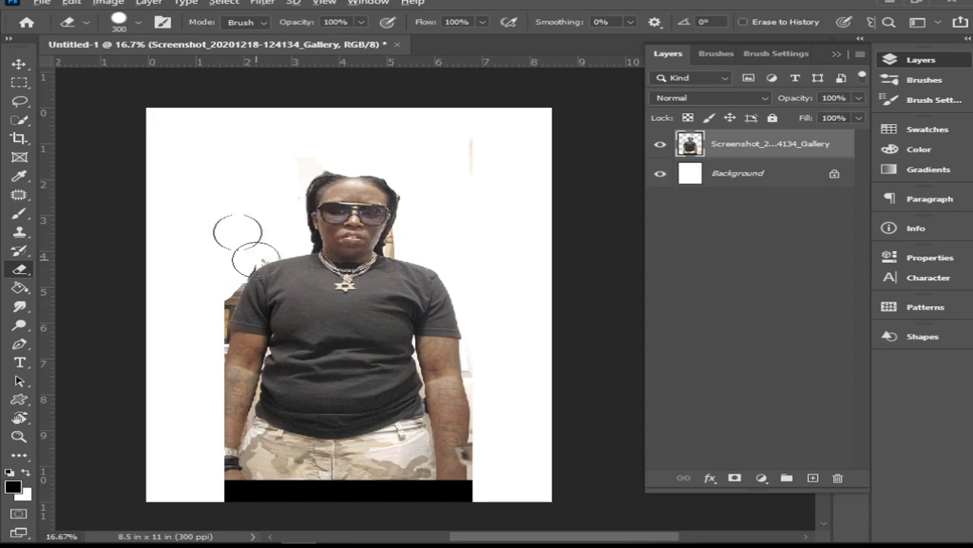
mouse_move(212, 238)
left_mouse_down()
mouse_move(246, 246)
mouse_move(214, 248)
mouse_move(298, 257)
mouse_move(231, 261)
mouse_move(208, 308)
left_mouse_up()
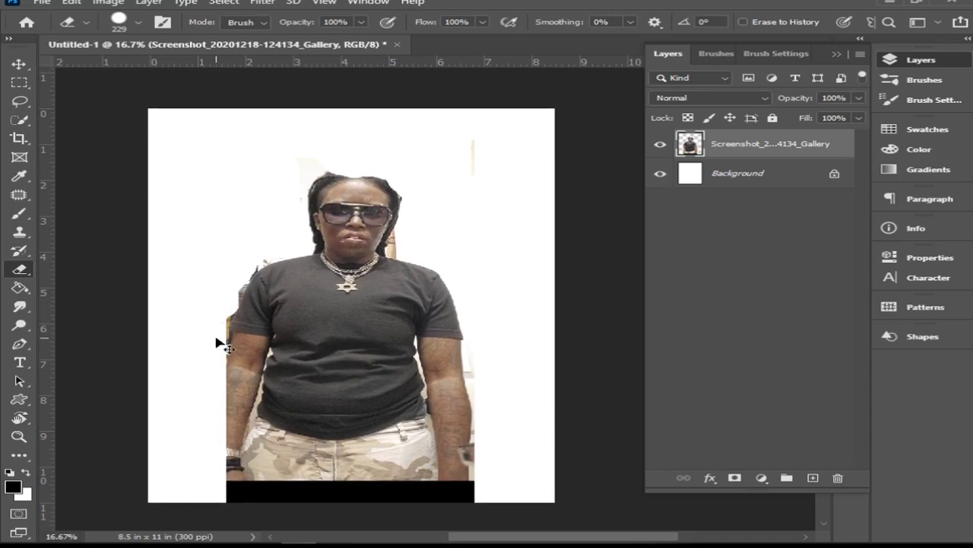
- Set the eraser size to 33 px and erase the background between the hair and shoulder on the photo's right side
key("ctrl+plus")
key("ctrl+plus")
key("ctrl+plus")
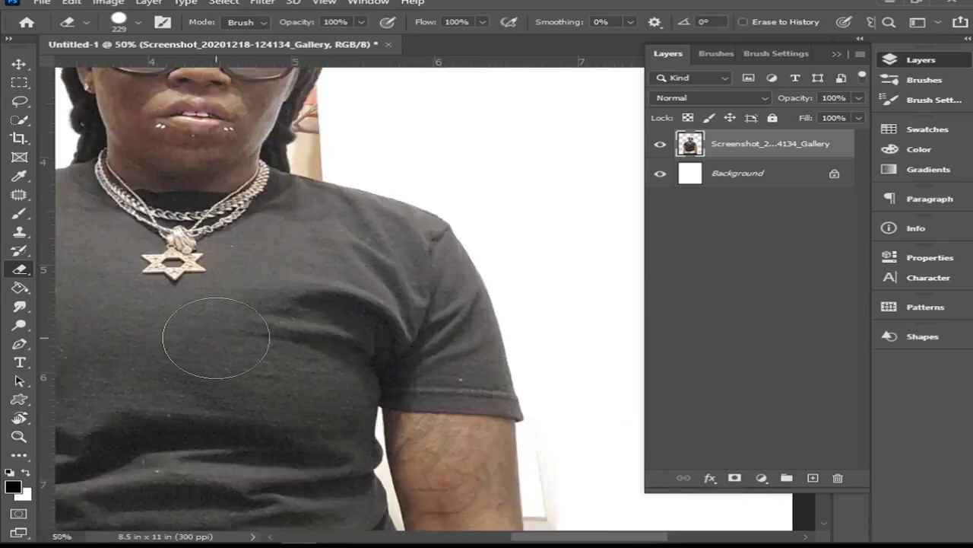
left_click_drag(276, 239, 191, 340)
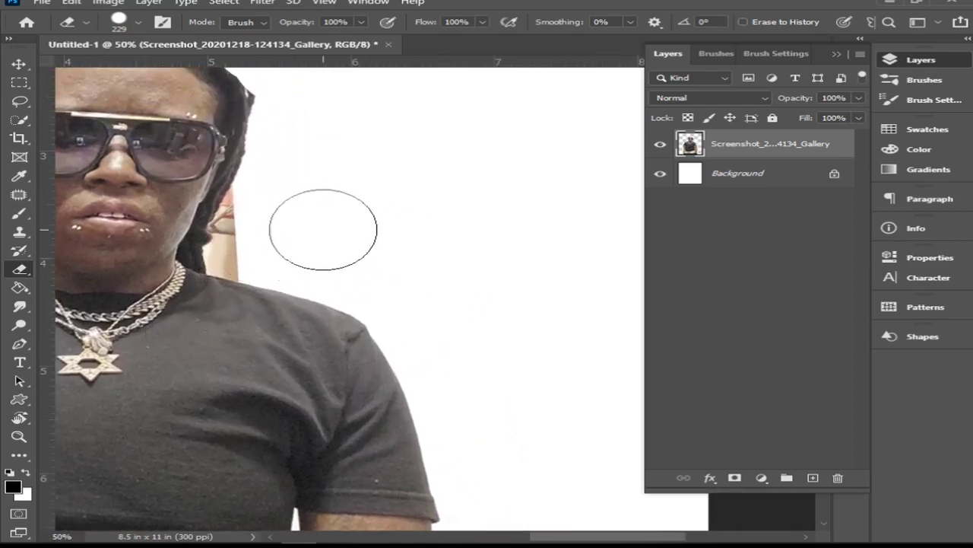
right_click(324, 230, "alt")
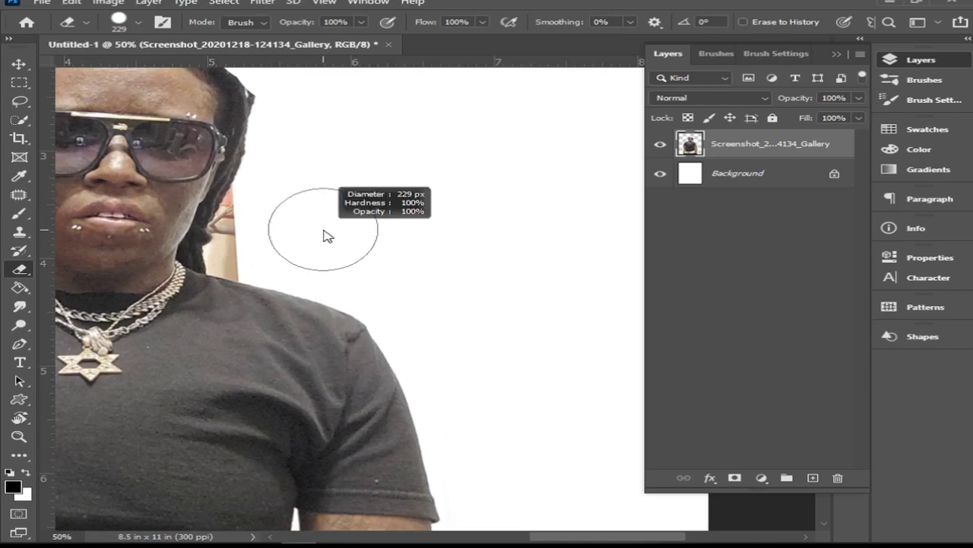
mouse_move(324, 230)
left_mouse_down()
mouse_move(222, 230)
mouse_move(241, 212)
mouse_move(233, 200)
mouse_move(220, 247)
mouse_move(230, 260)
mouse_move(246, 255)
mouse_move(247, 217)
mouse_move(235, 246)
mouse_move(236, 216)
mouse_move(229, 255)
mouse_move(212, 256)
mouse_move(251, 277)
left_mouse_up()
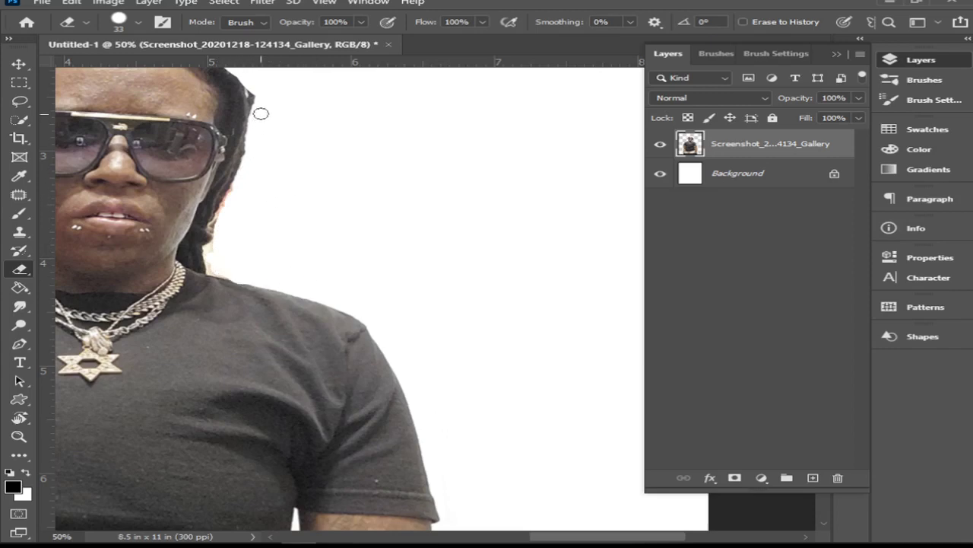
left_click_drag(261, 113, 256, 92)
- Erase the gap between the torso and the arm on the photo's right side, and the background along that forearm's outer edge
left_click_drag(256, 449, 263, 2)
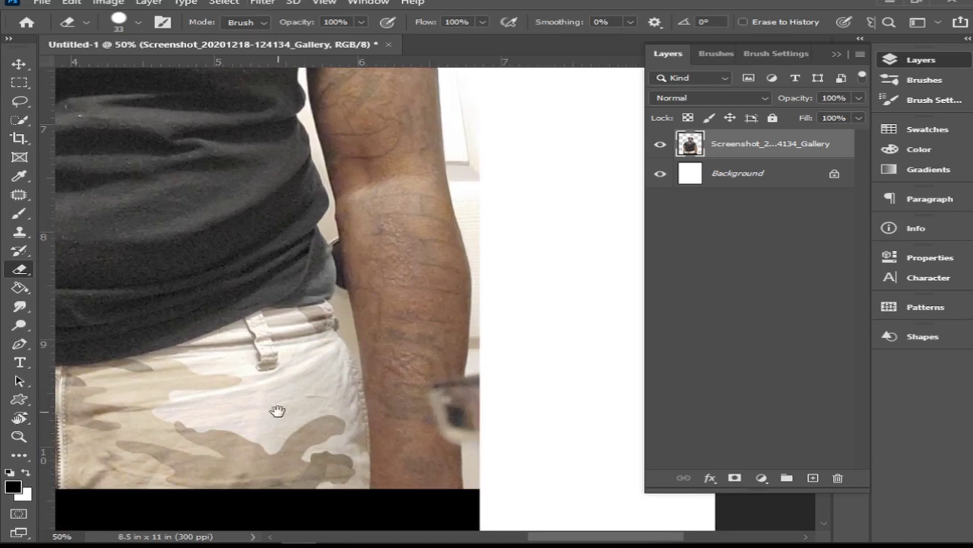
mouse_move(277, 410)
left_mouse_down()
mouse_move(254, 330)
mouse_move(290, 290)
left_mouse_up()
mouse_move(319, 258)
left_mouse_down()
mouse_move(317, 212)
mouse_move(315, 257)
mouse_move(341, 287)
mouse_move(327, 248)
mouse_move(327, 318)
mouse_move(323, 151)
mouse_move(307, 141)
mouse_move(295, 81)
mouse_move(301, 198)
mouse_move(300, 115)
mouse_move(316, 199)
mouse_move(309, 140)
mouse_move(312, 250)
left_mouse_up()
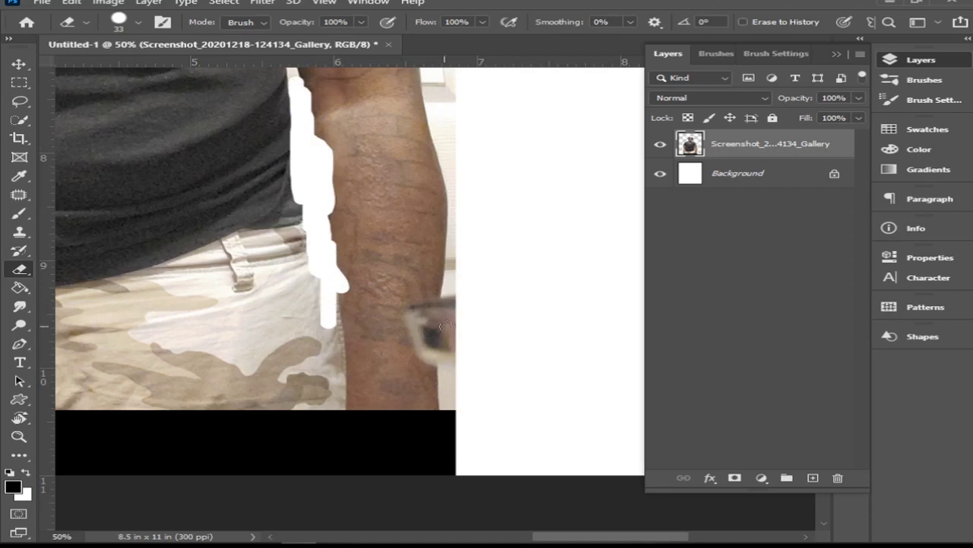
mouse_move(445, 327)
left_mouse_down()
mouse_move(471, 229)
mouse_move(448, 305)
mouse_move(446, 269)
mouse_move(466, 265)
mouse_move(440, 425)
mouse_move(473, 337)
mouse_move(474, 355)
mouse_move(457, 321)
mouse_move(457, 352)
mouse_move(445, 354)
mouse_move(441, 291)
left_mouse_up()
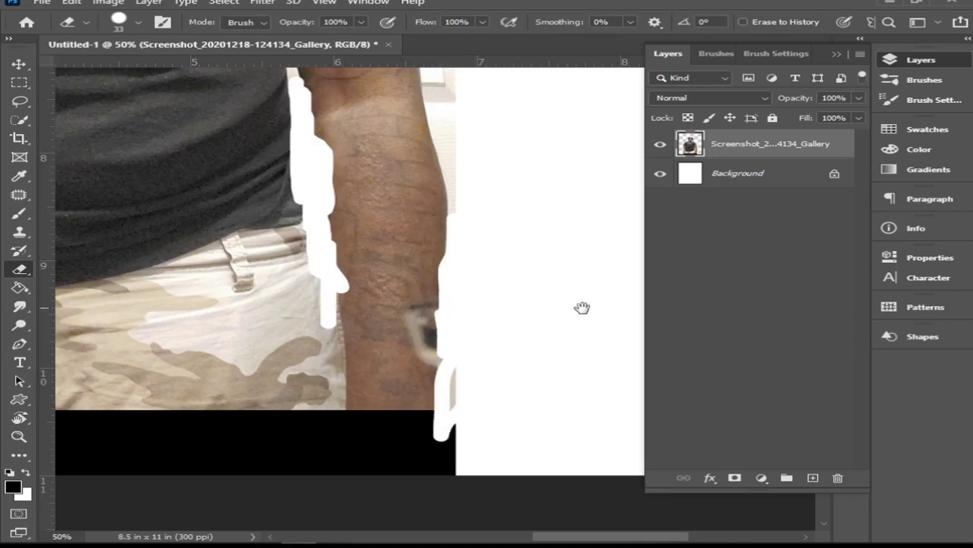
- Erase the background between the shirt and the forearm above the wristwatch on the photo's left side
left_click_drag(163, 304, 641, 286)
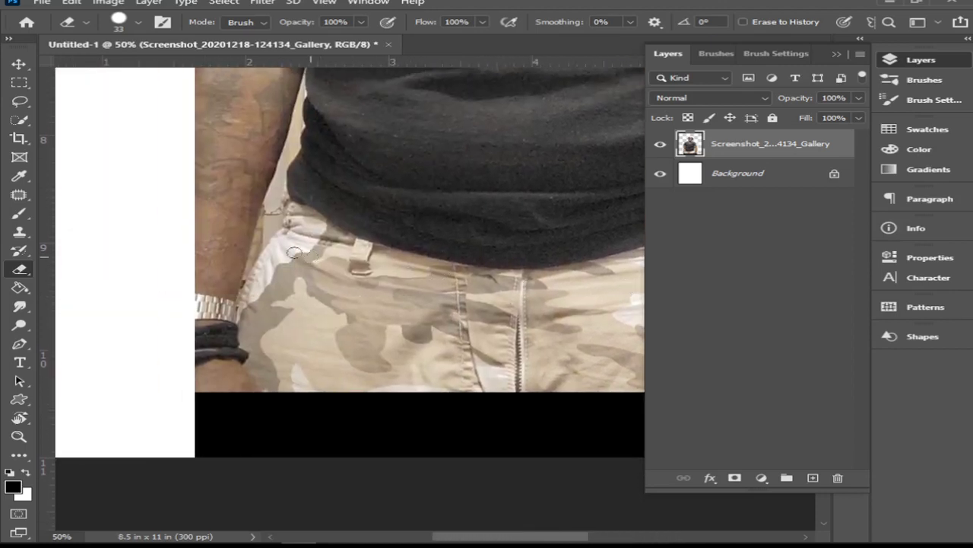
mouse_move(254, 244)
left_mouse_down()
mouse_move(253, 313)
mouse_move(283, 257)
mouse_move(305, 151)
mouse_move(253, 278)
mouse_move(267, 319)
mouse_move(207, 301)
mouse_move(274, 263)
mouse_move(243, 328)
mouse_move(243, 291)
mouse_move(324, 220)
left_mouse_up()
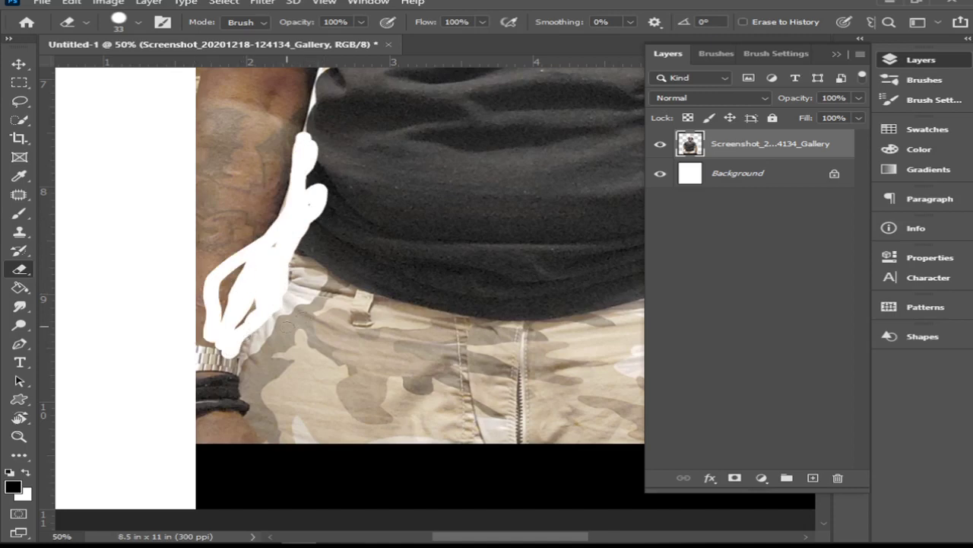
scroll(325, 285, "up", 8)
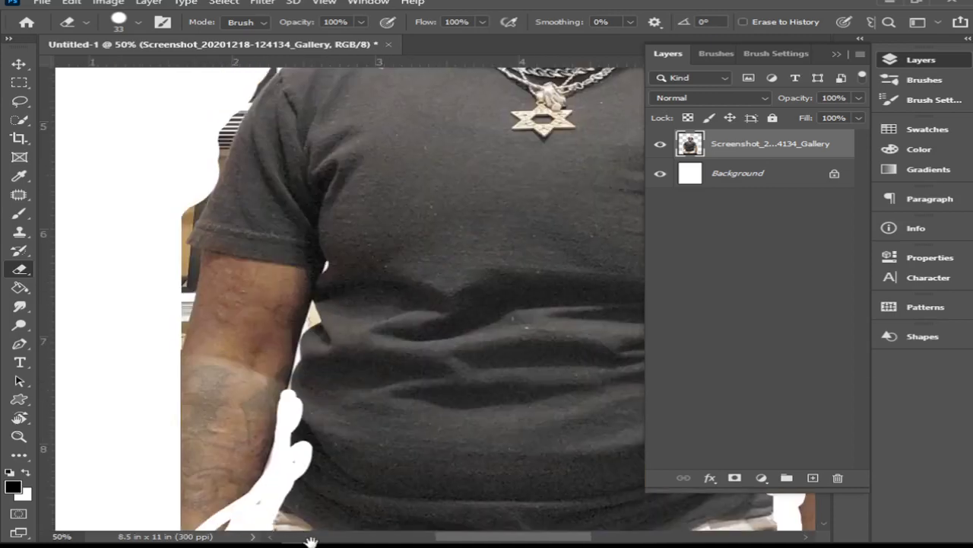
scroll(327, 343, "down", 4)
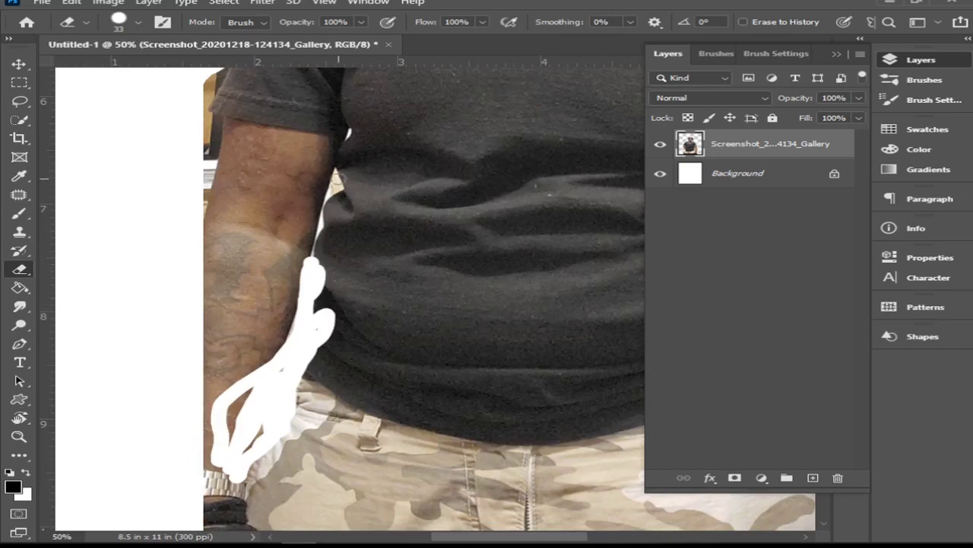
- Erase the striped object beside the upper sleeve on the photo's left side
left_click_drag(326, 148, 299, 445)
mouse_move(299, 201)
left_mouse_down()
mouse_move(327, 196)
mouse_move(287, 204)
mouse_move(305, 201)
mouse_move(244, 234)
mouse_move(306, 200)
left_mouse_up()
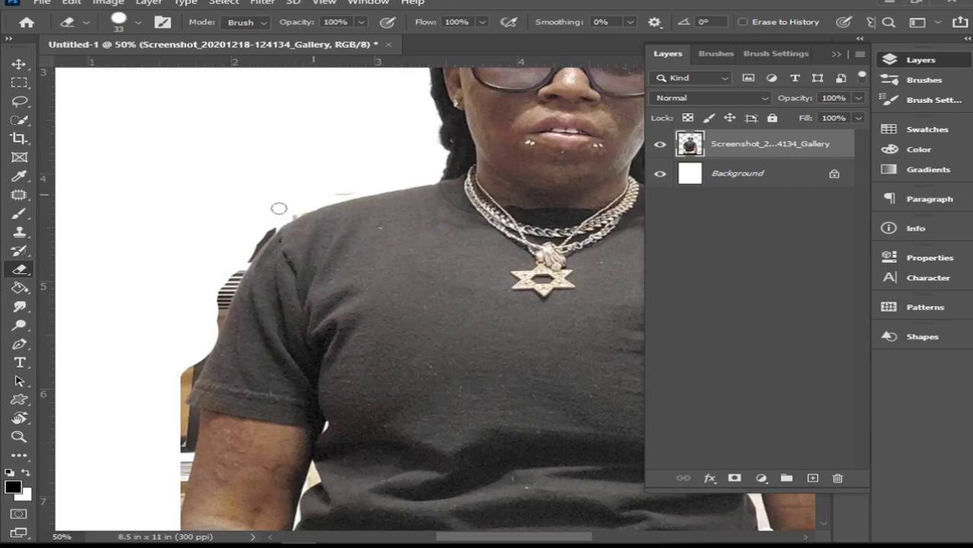
mouse_move(240, 271)
left_mouse_down()
mouse_move(207, 329)
mouse_move(222, 286)
mouse_move(213, 302)
mouse_move(225, 287)
mouse_move(247, 296)
left_mouse_up()
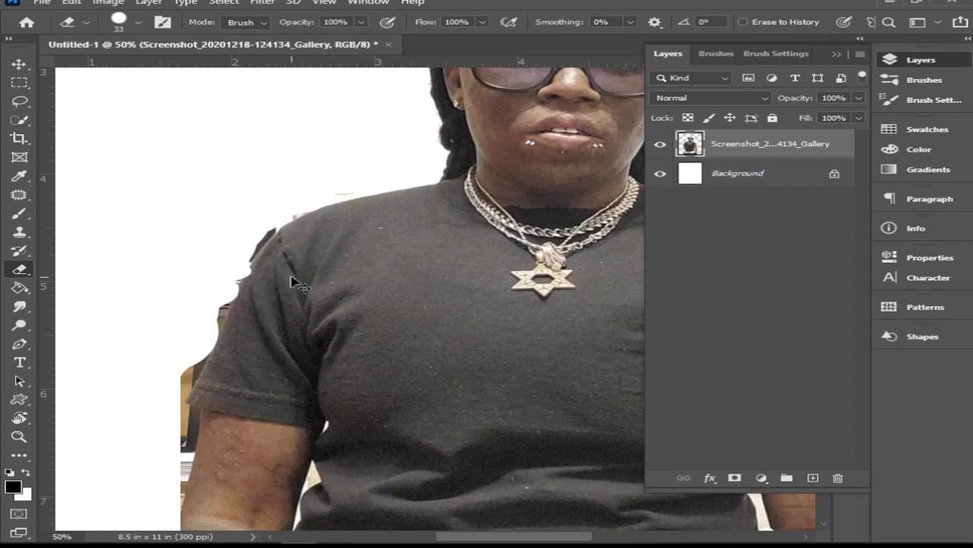
- Undo all the eraser strokes on the photo layer to restore its full background
key("ctrl+minus")
key("ctrl+minus")
key("ctrl+minus")
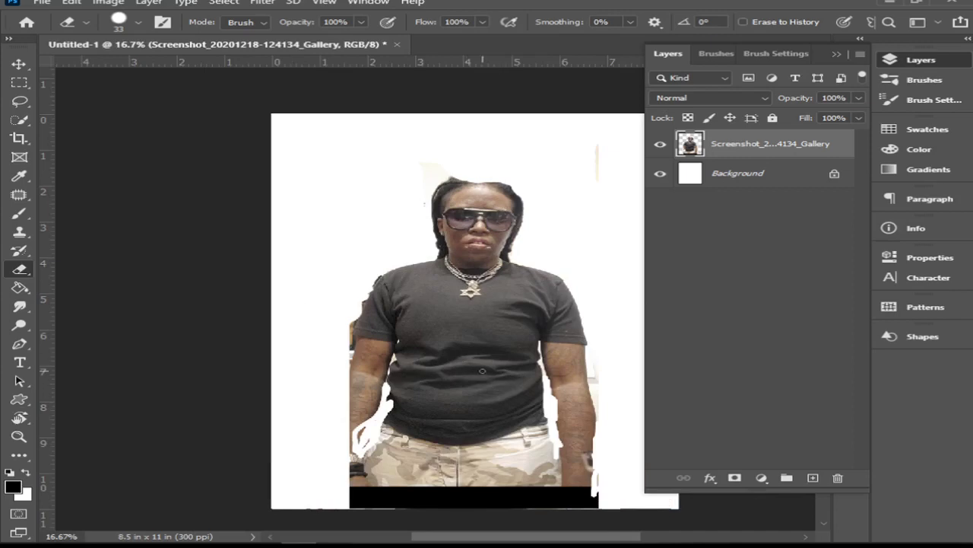
mouse_move(481, 370)
left_mouse_down()
mouse_move(388, 347)
mouse_move(359, 361)
left_mouse_up()
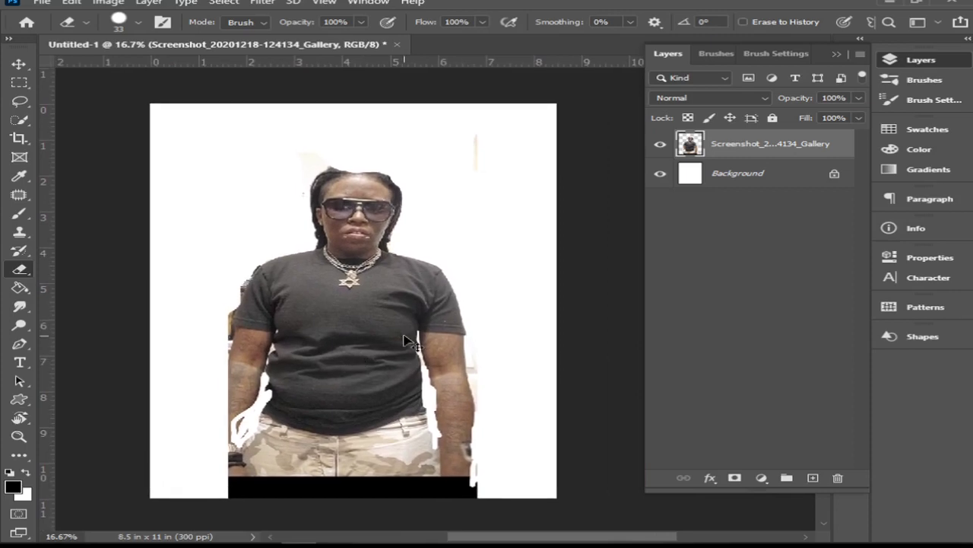
key("ctrl+z")
key("ctrl+z")
key("ctrl+z")
key("ctrl+z")
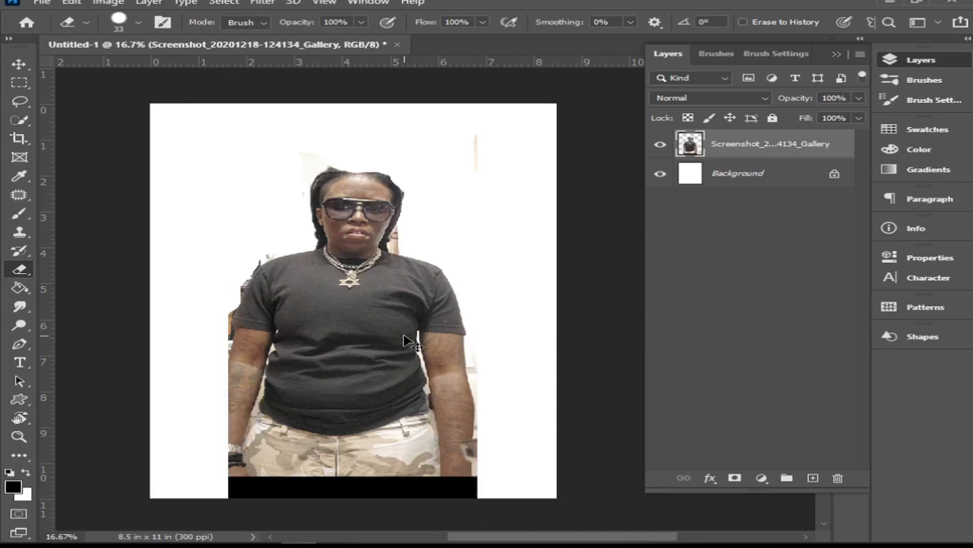
key("ctrl+z")
key("ctrl+z")
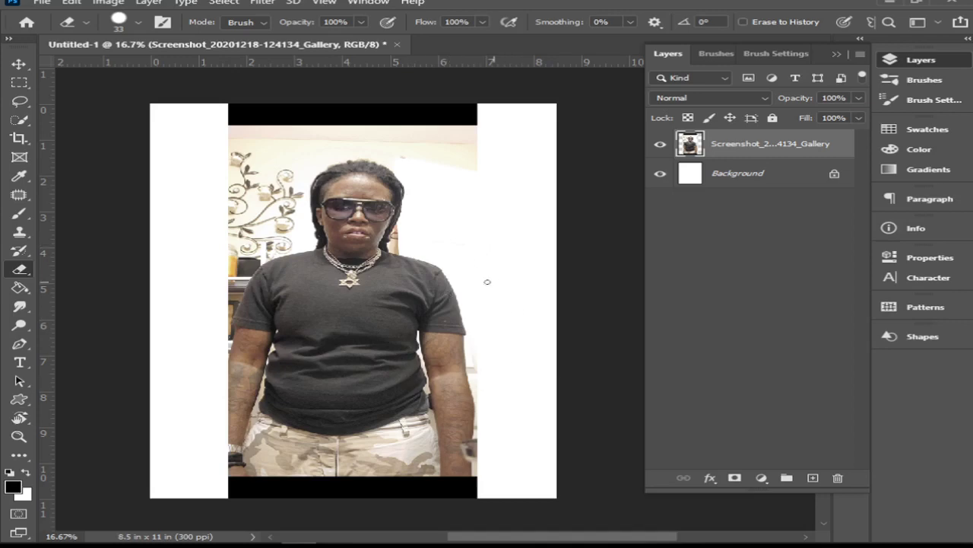
- Examine the Eraser, Background Eraser and Magic Eraser variants by switching between them
right_click(19, 272)
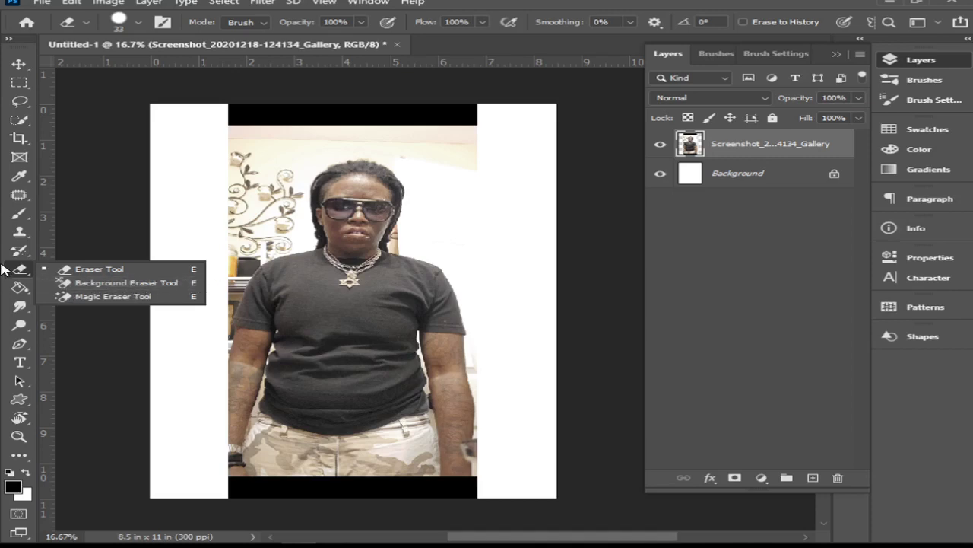
left_click(98, 232)
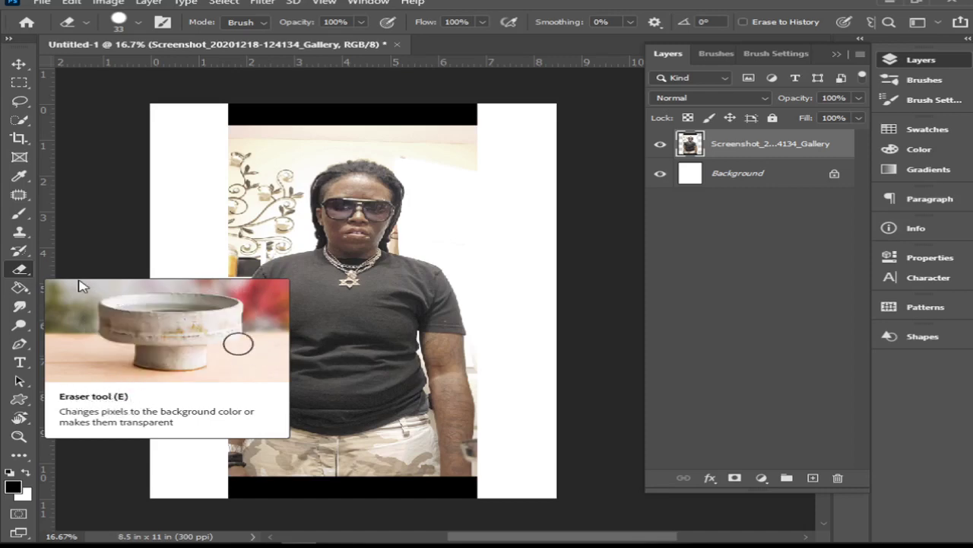
right_click(20, 270)
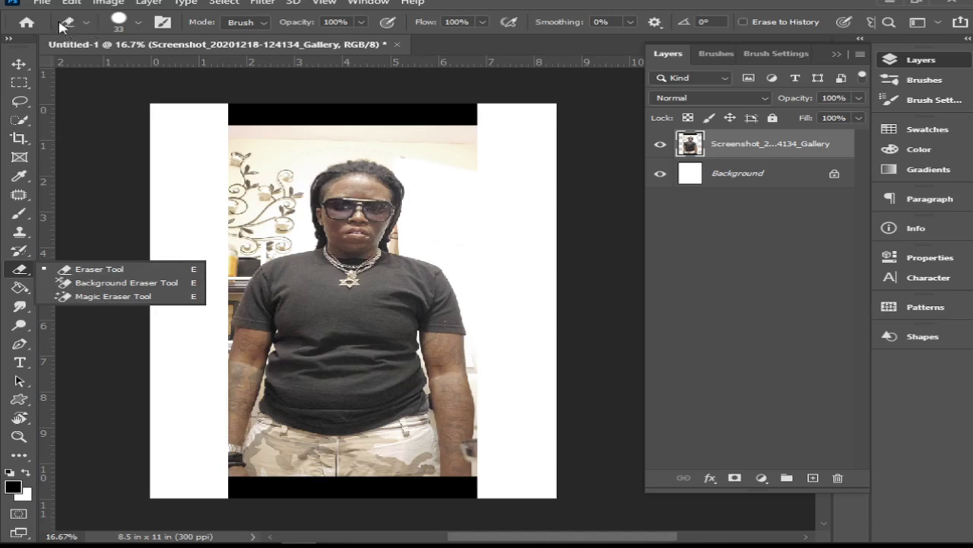
left_click(130, 199)
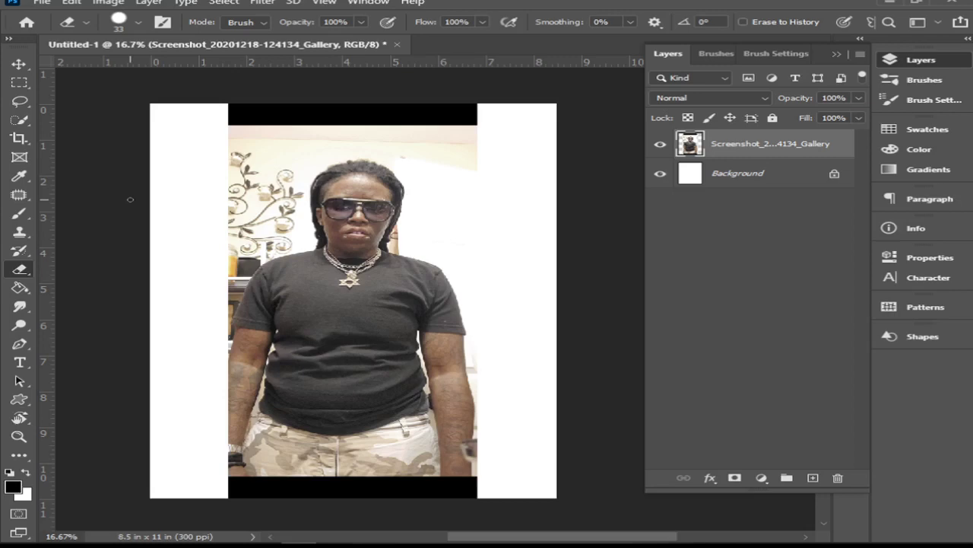
key("shift+e")
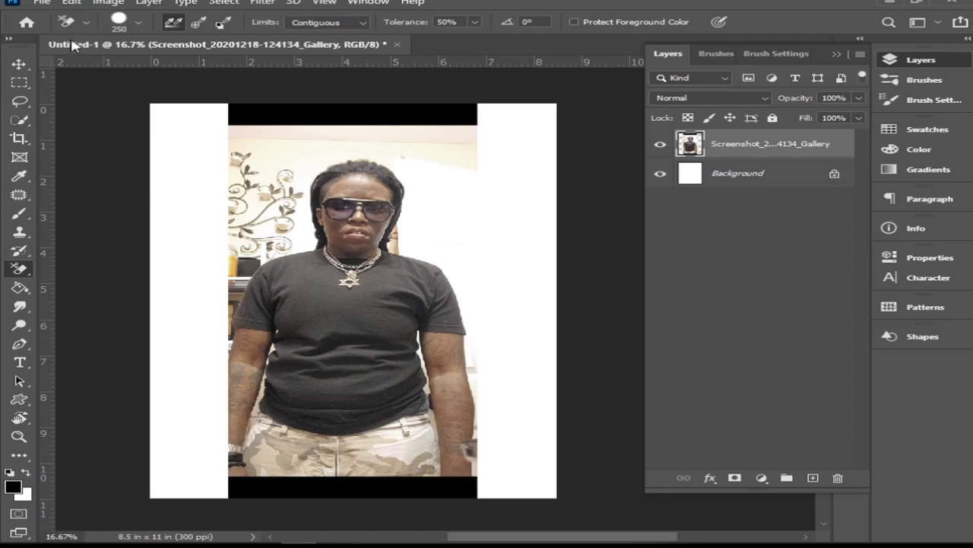
right_click(19, 269)
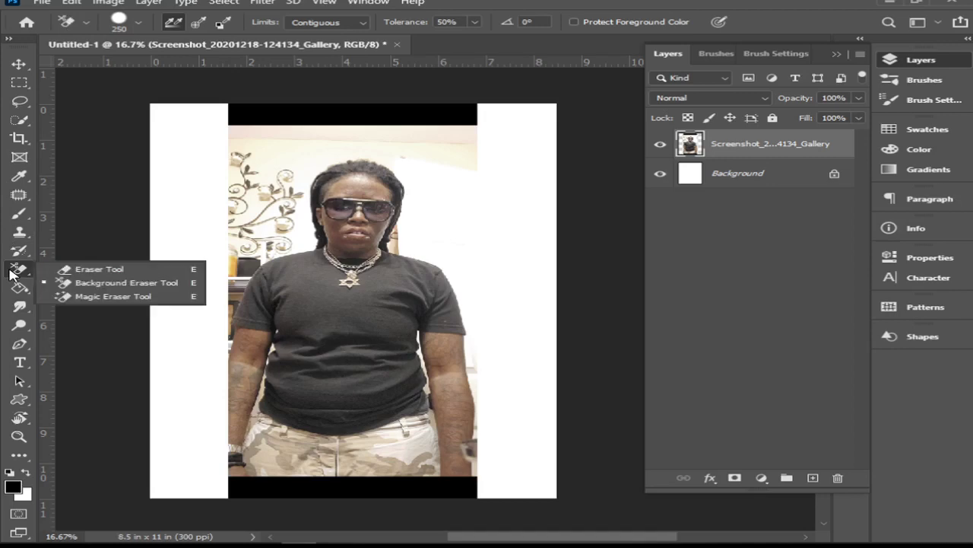
left_click(95, 298)
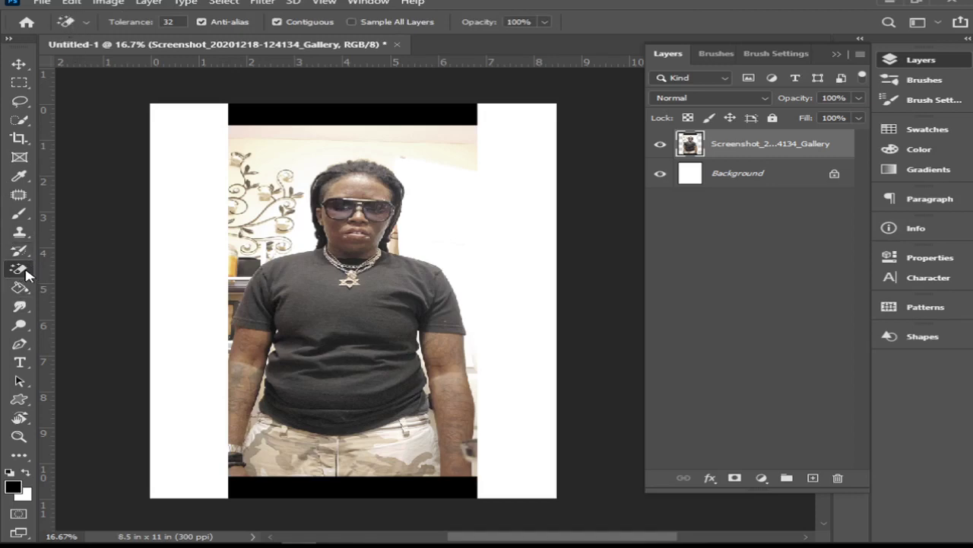
key("shift+e")
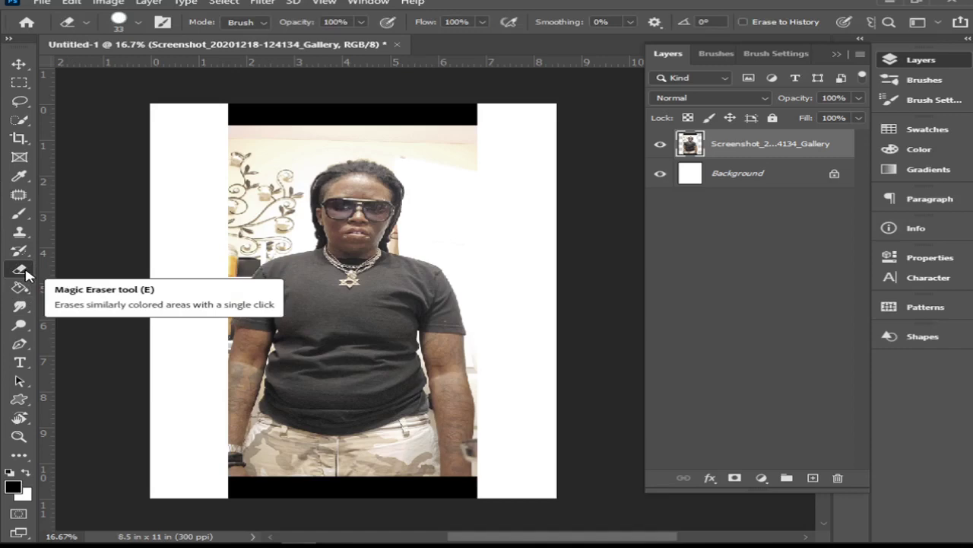
key("shift+e")
key("shift+e")
right_click(21, 269)
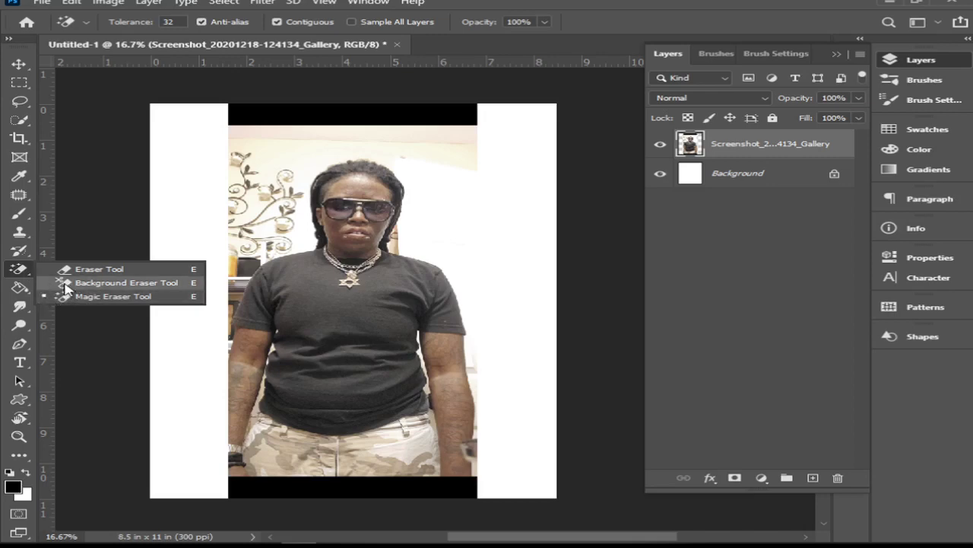
left_click(111, 324)
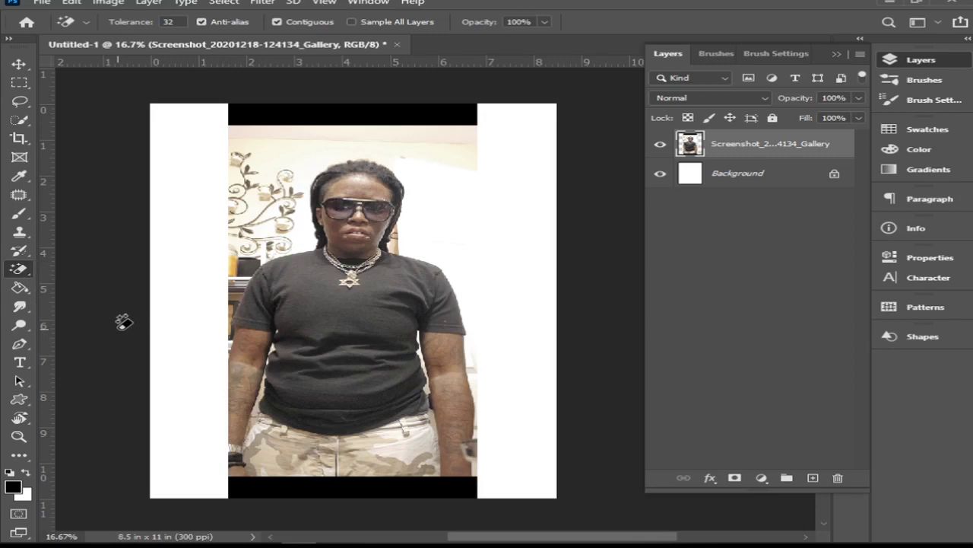
key("shift+e")
key("shift+e")
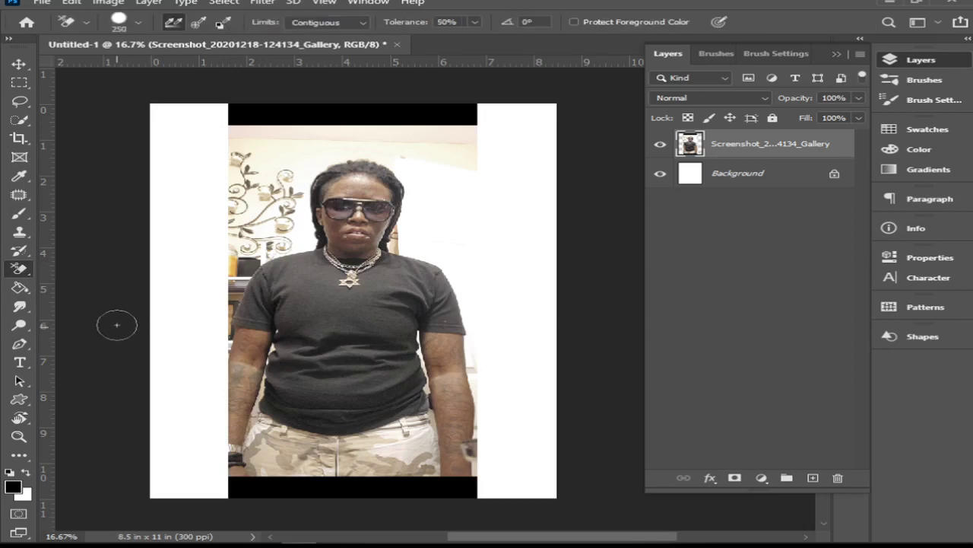
key("shift+e")
right_click(29, 267)
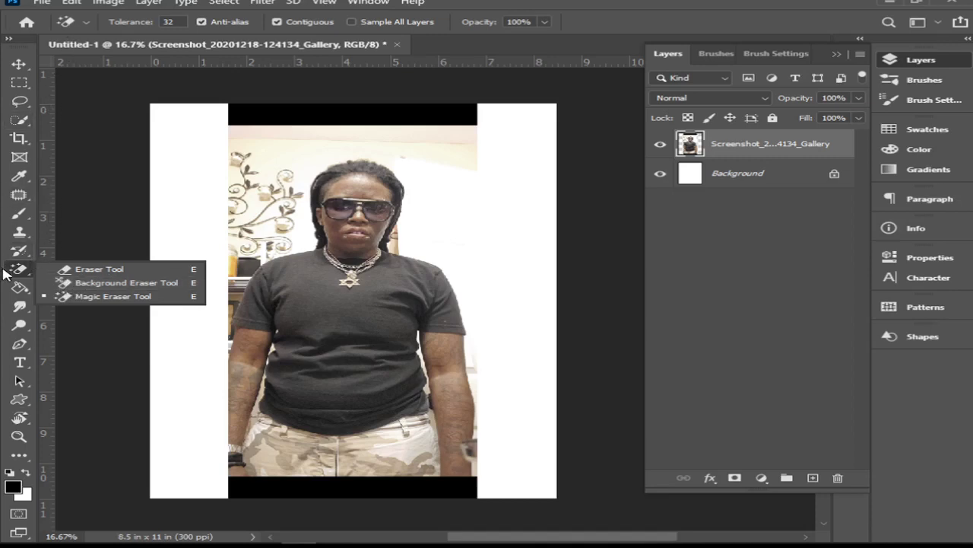
left_click(100, 203)
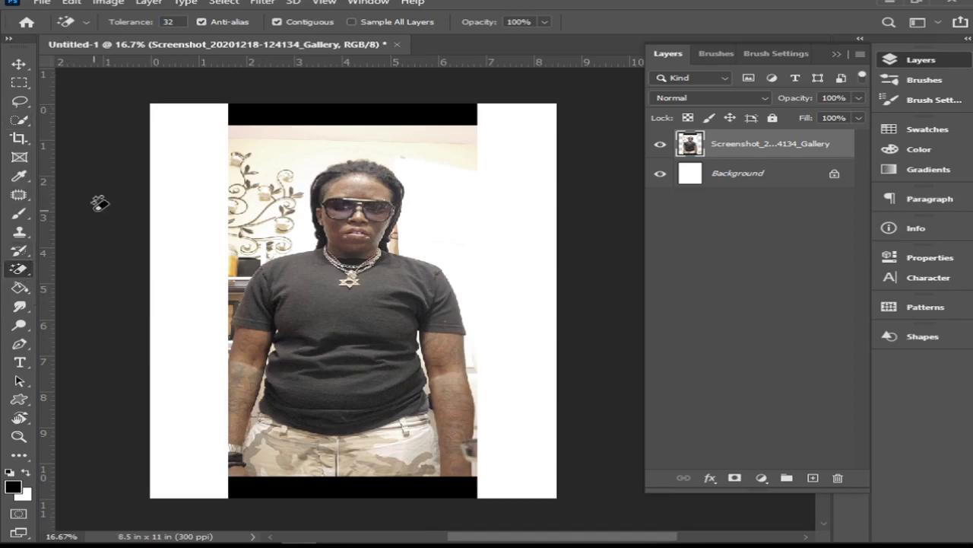
- Erase parts of the black band above the portrait and a spot of the ceiling below it with the Background Eraser
key("shift+e")
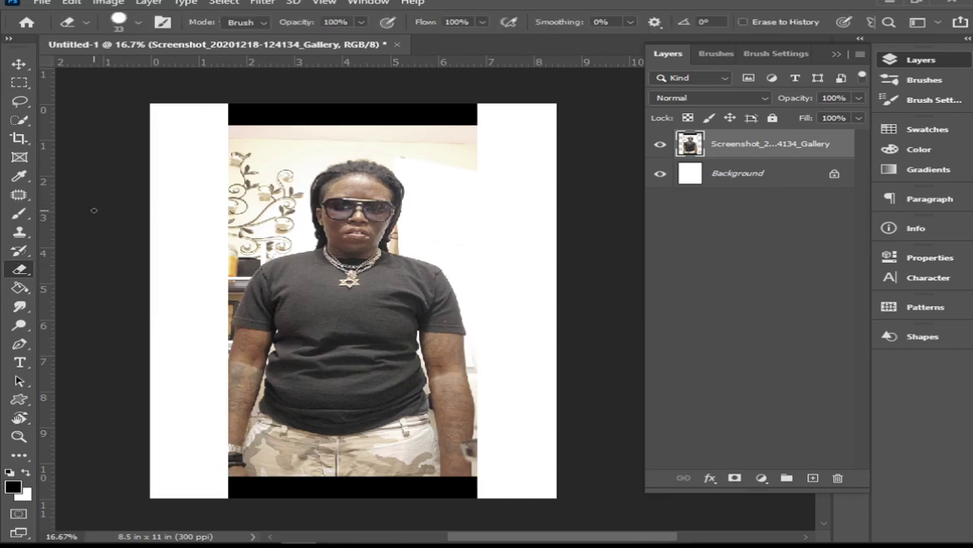
key("shift+e")
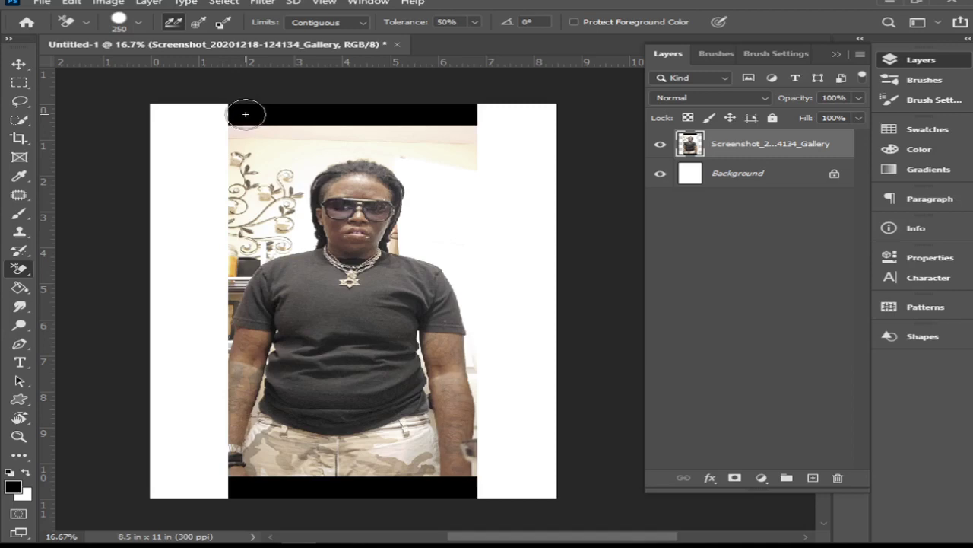
left_click(250, 116)
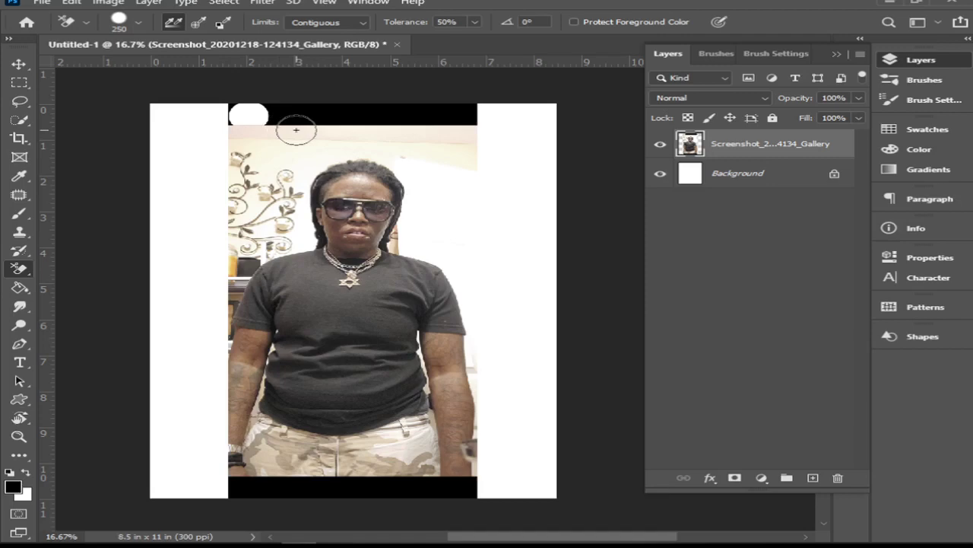
left_click(296, 130)
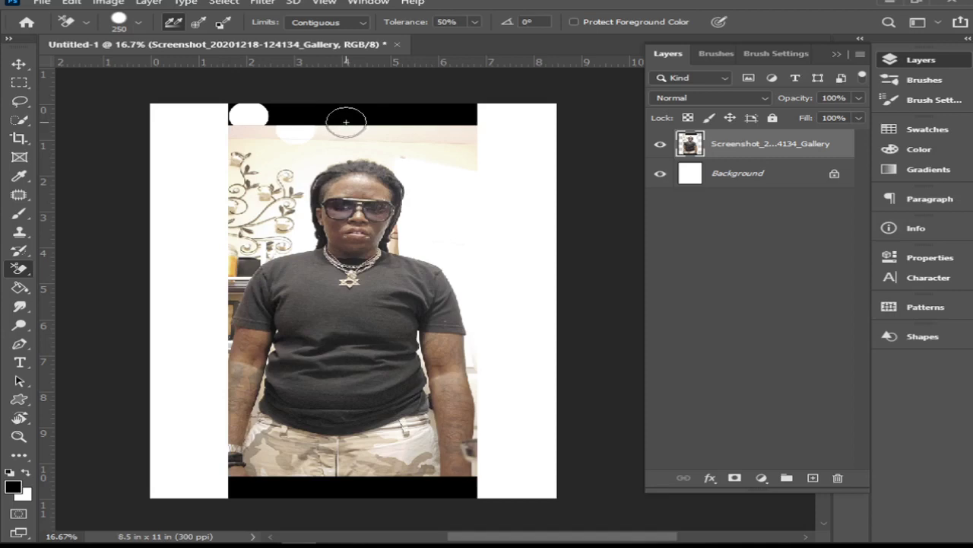
left_click(346, 122)
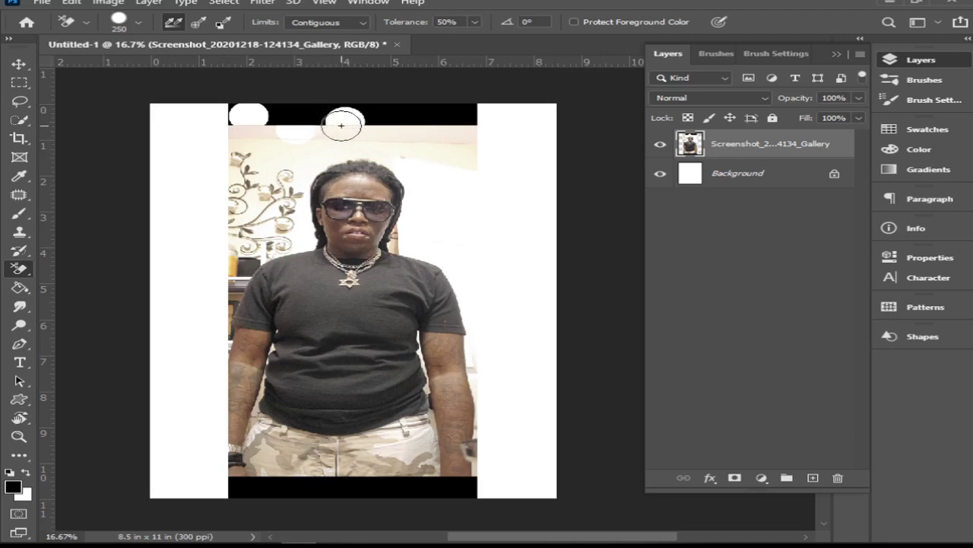
left_click(406, 115)
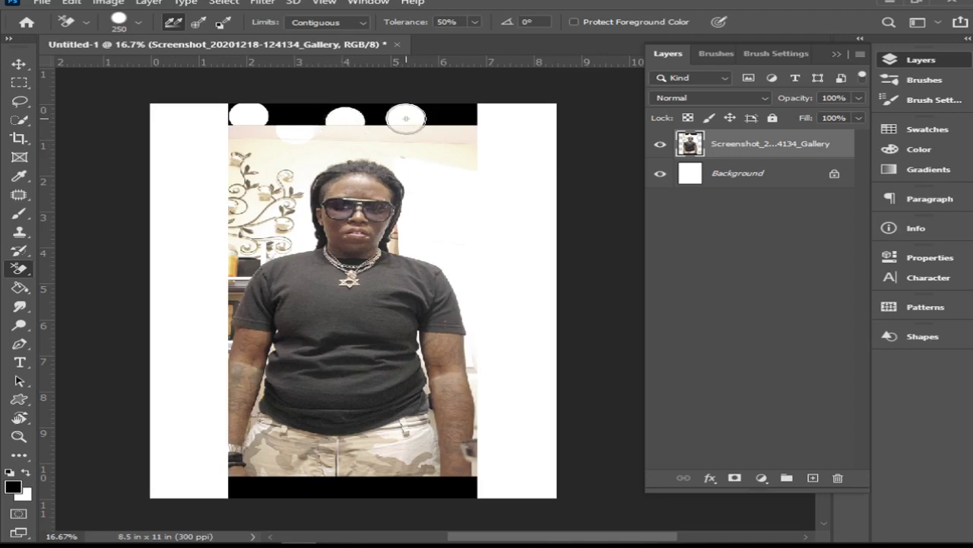
mouse_move(373, 115)
left_mouse_down()
mouse_move(474, 116)
mouse_move(436, 109)
left_mouse_up()
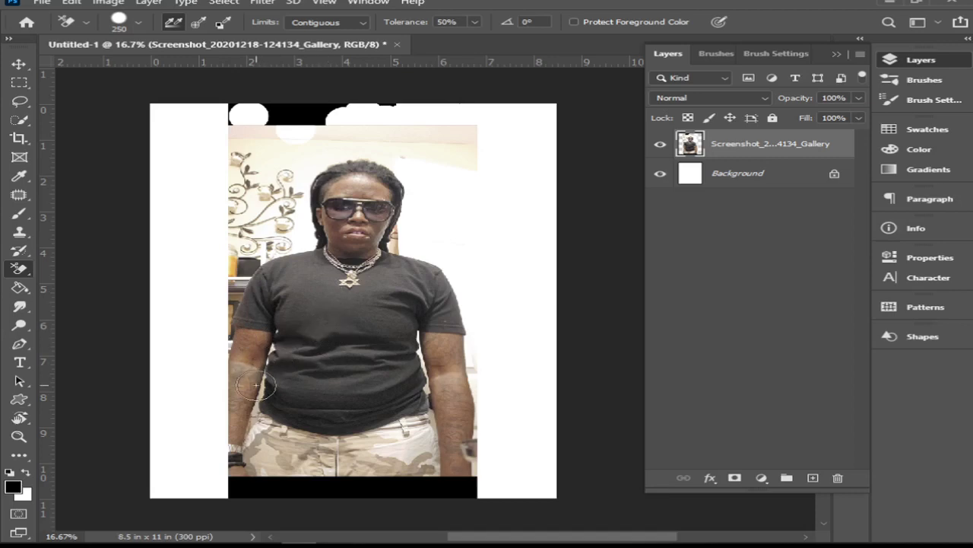
- Try the Background Eraser on the dark object beside the shoulder and the wall ornament, with the brush size reduced to 97
left_click(250, 264)
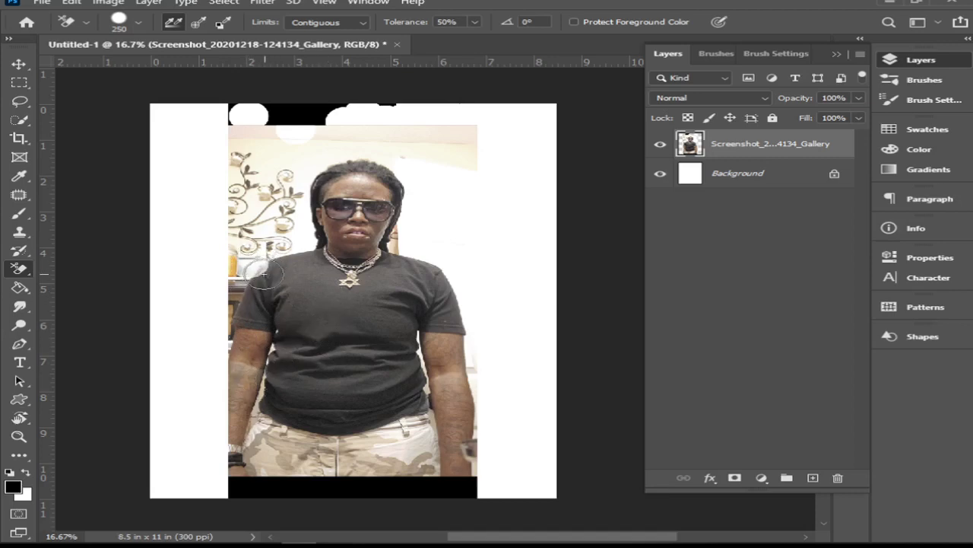
left_click_drag(244, 269, 248, 265)
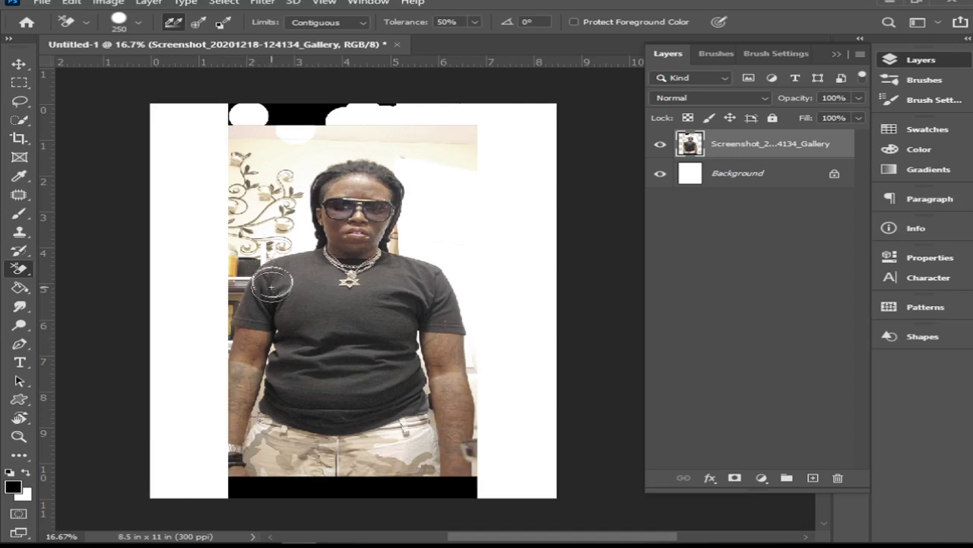
mouse_move(276, 282)
left_mouse_down()
mouse_move(257, 283)
mouse_move(255, 295)
left_mouse_up()
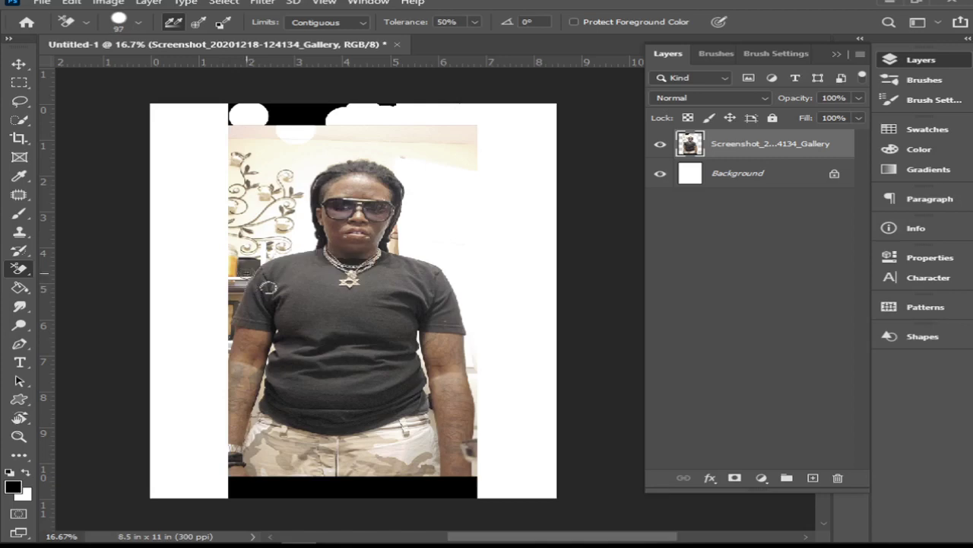
scroll(251, 277, "down", 1)
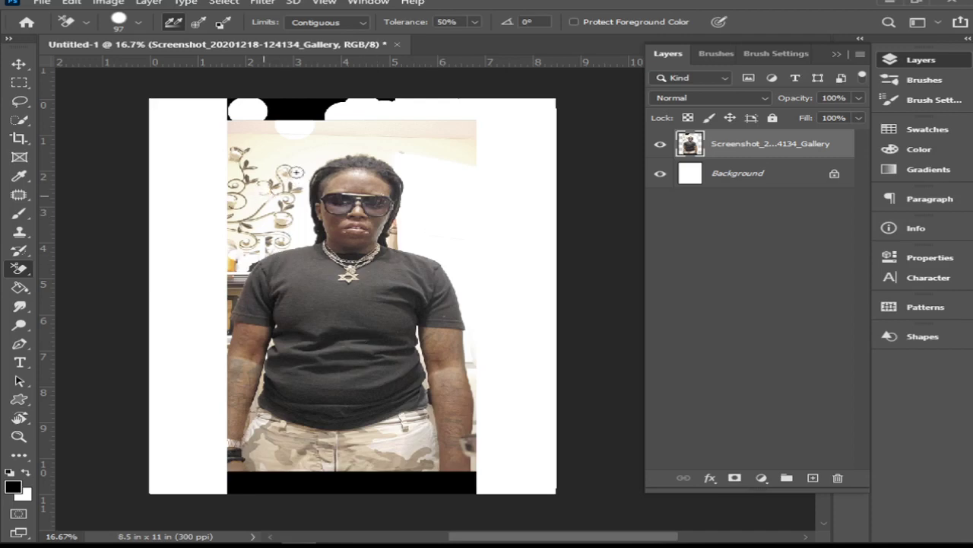
mouse_move(254, 180)
left_mouse_down()
mouse_move(245, 155)
mouse_move(235, 158)
mouse_move(255, 166)
mouse_move(243, 148)
mouse_move(236, 166)
left_mouse_up()
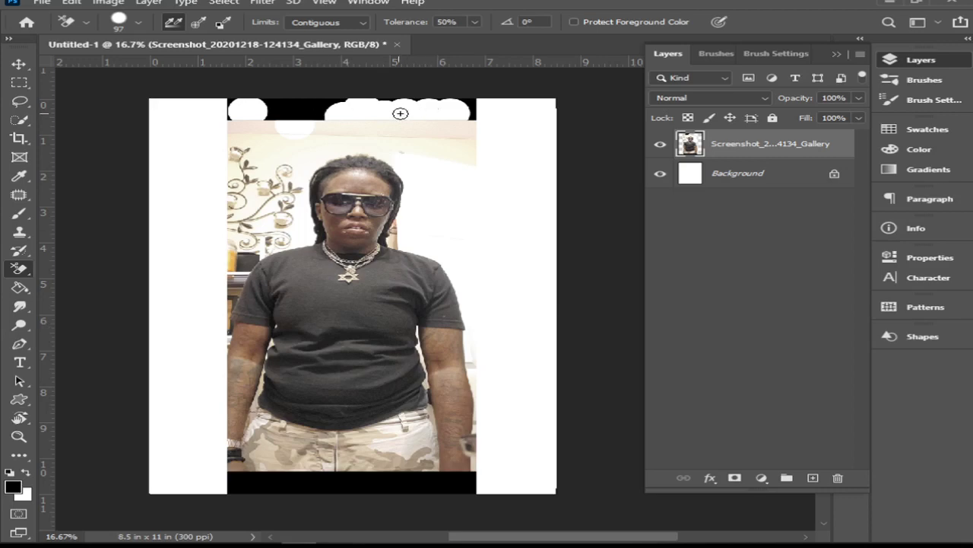
left_click(328, 114)
left_click(328, 109)
- Erase the light ceiling and wall area above the head and the middle of the upper black band with the Magic Eraser
right_click(21, 274)
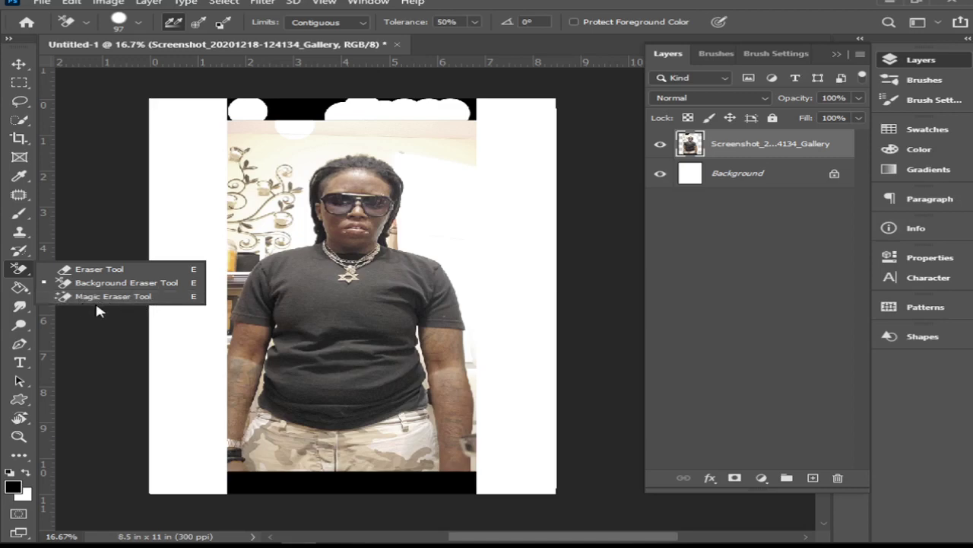
left_click(202, 213)
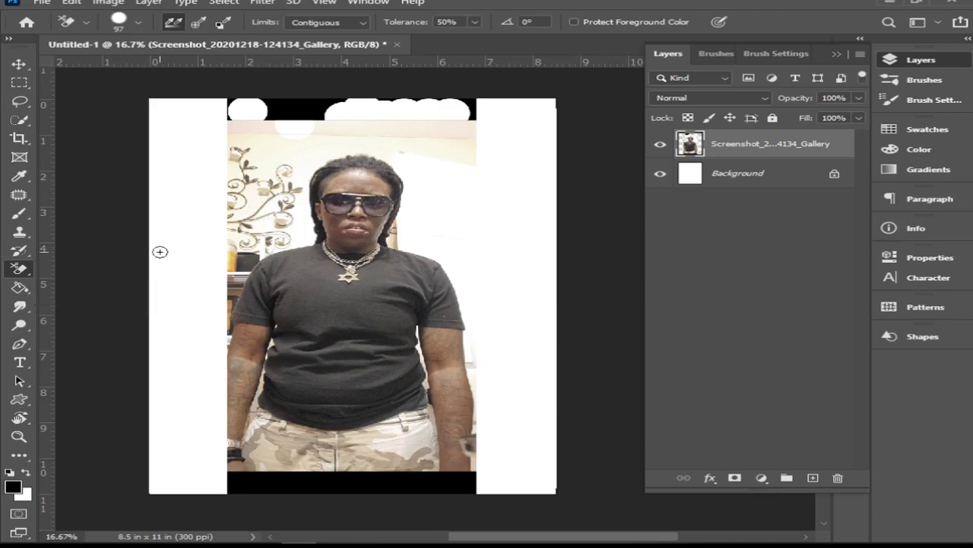
right_click(19, 269)
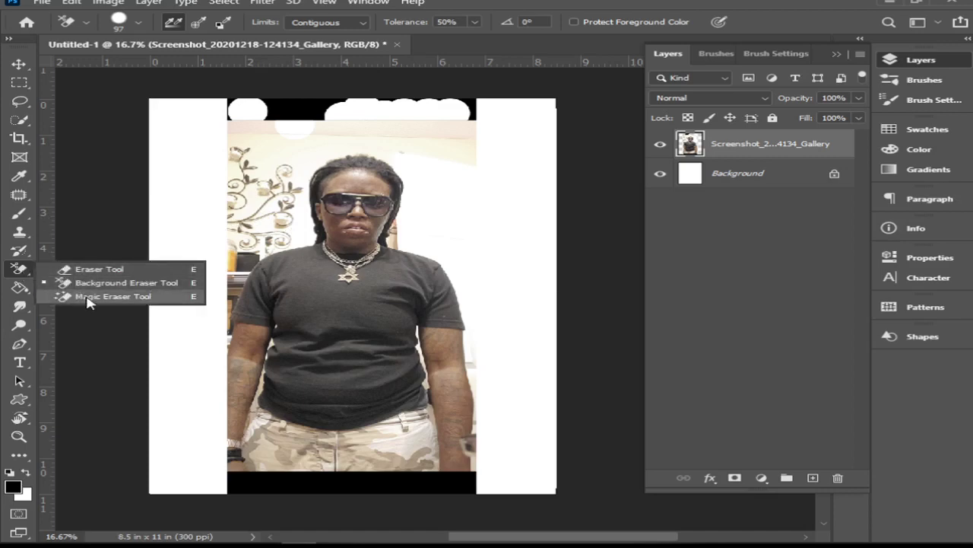
left_click(105, 198)
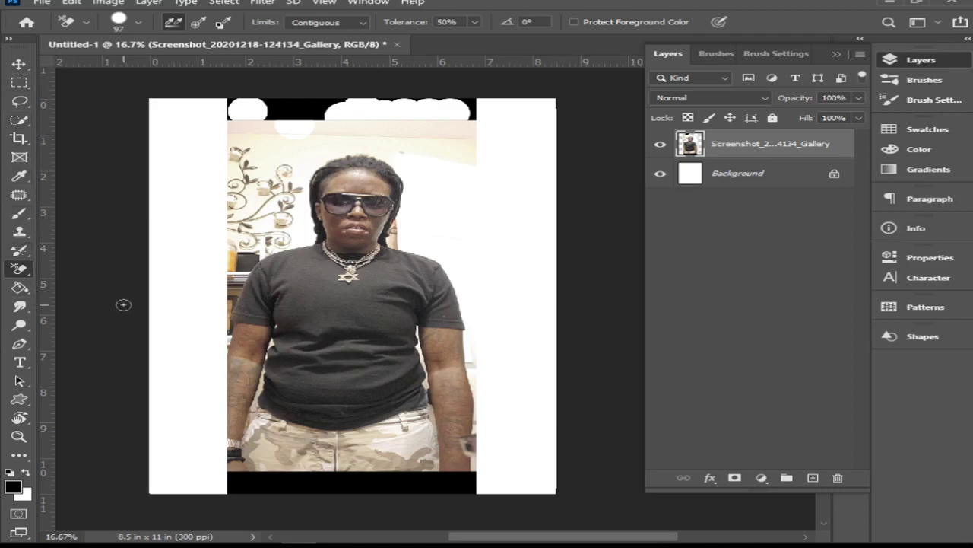
key("shift+e")
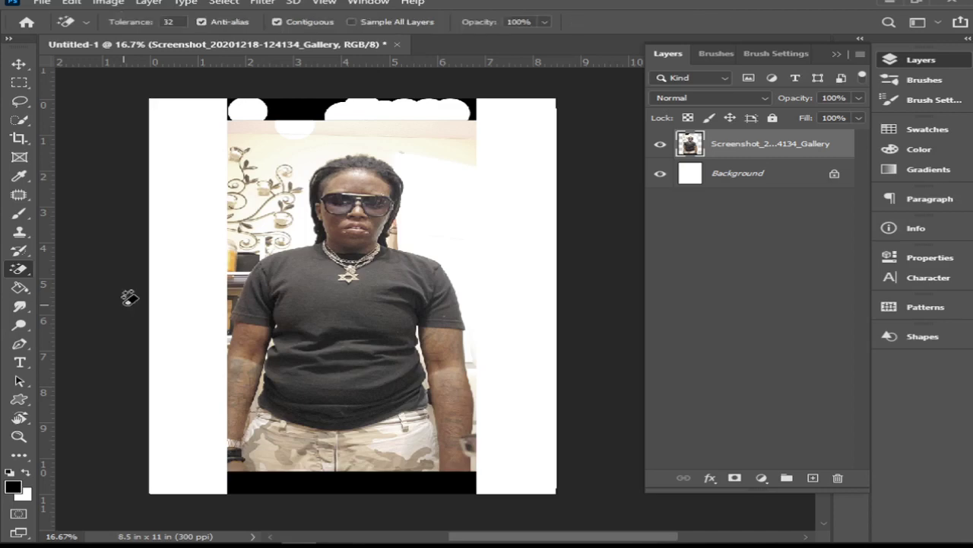
right_click(28, 270)
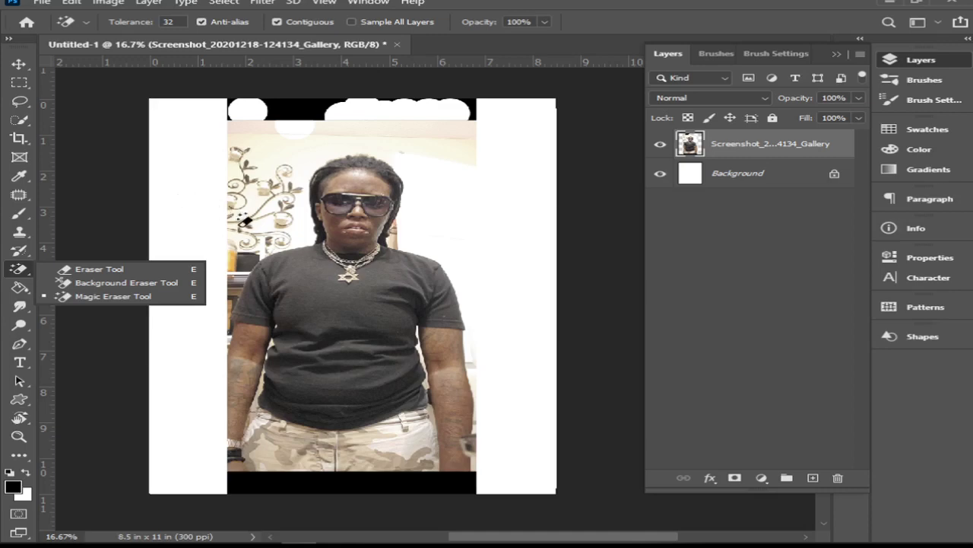
left_click(286, 130)
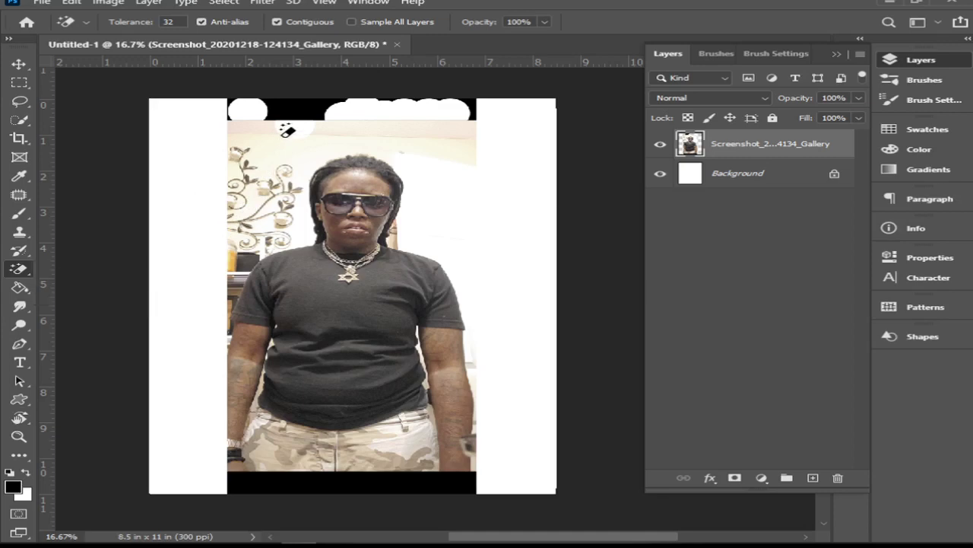
left_click(287, 130)
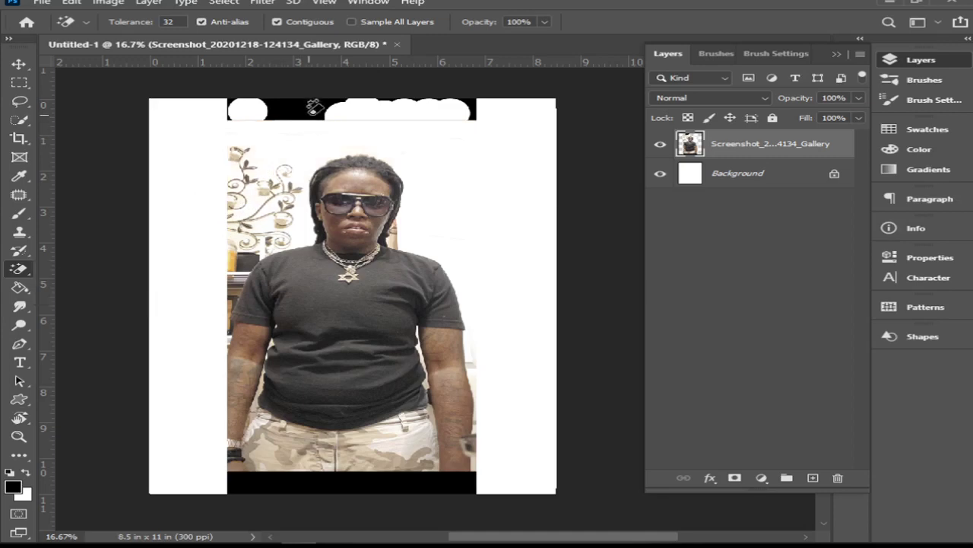
left_click(307, 109)
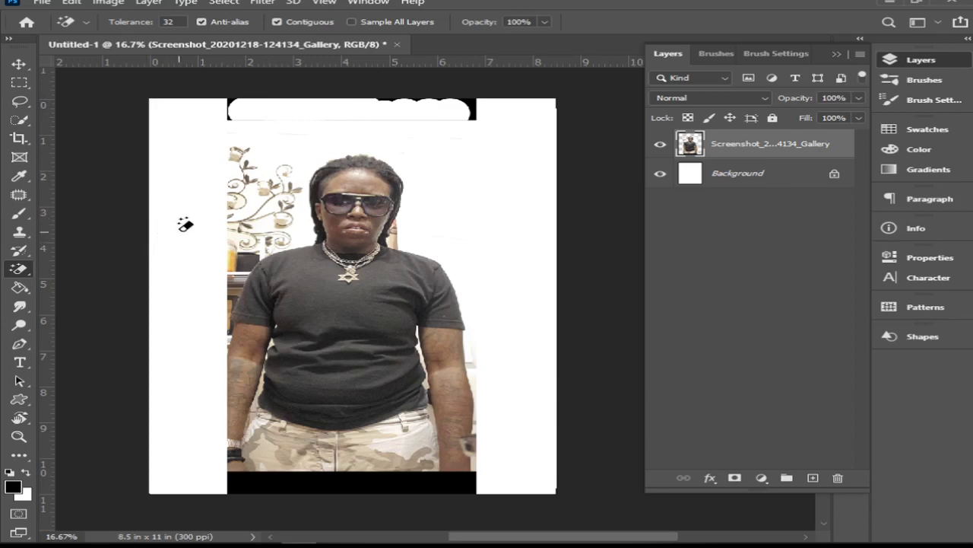
- Try to fill the area around the portrait with black directly on the photo layer using the Paint Bucket
key("g")
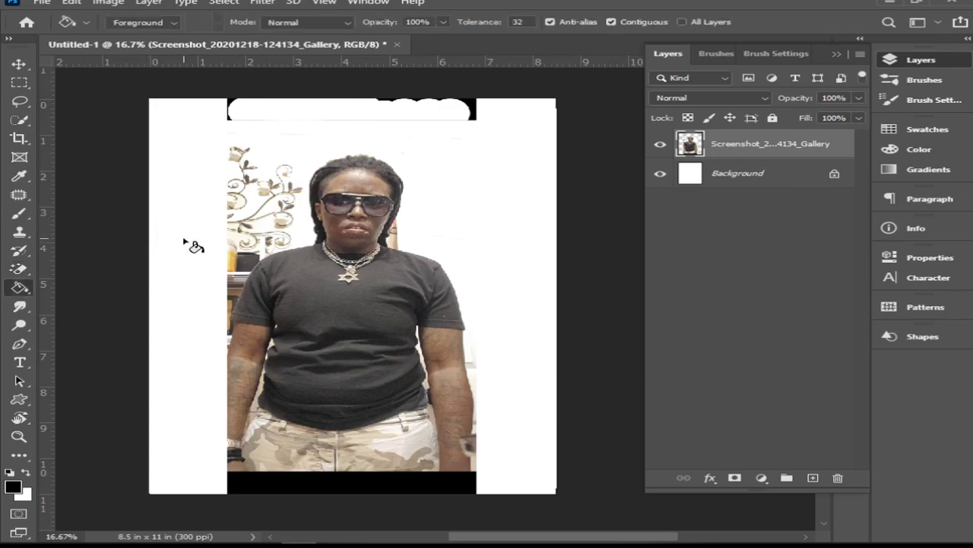
left_click(201, 276)
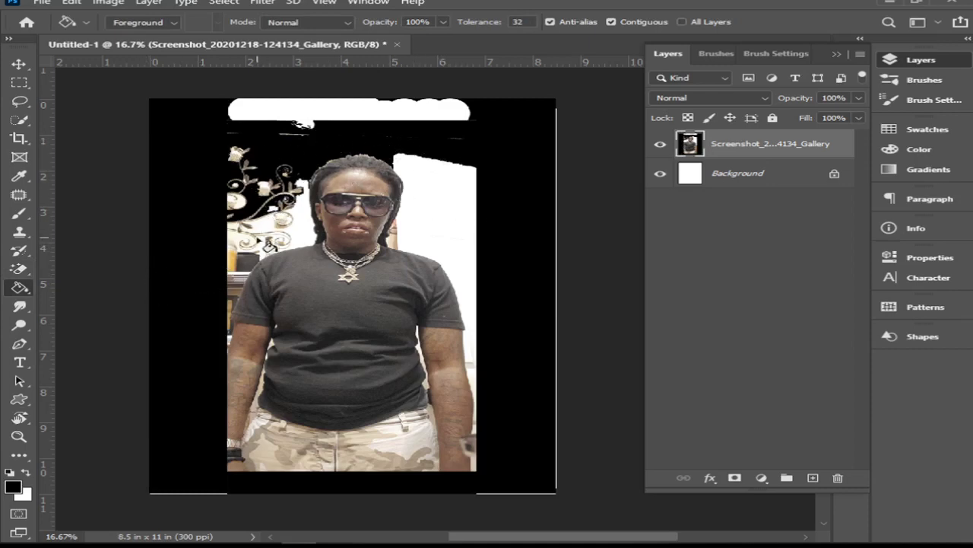
key("e")
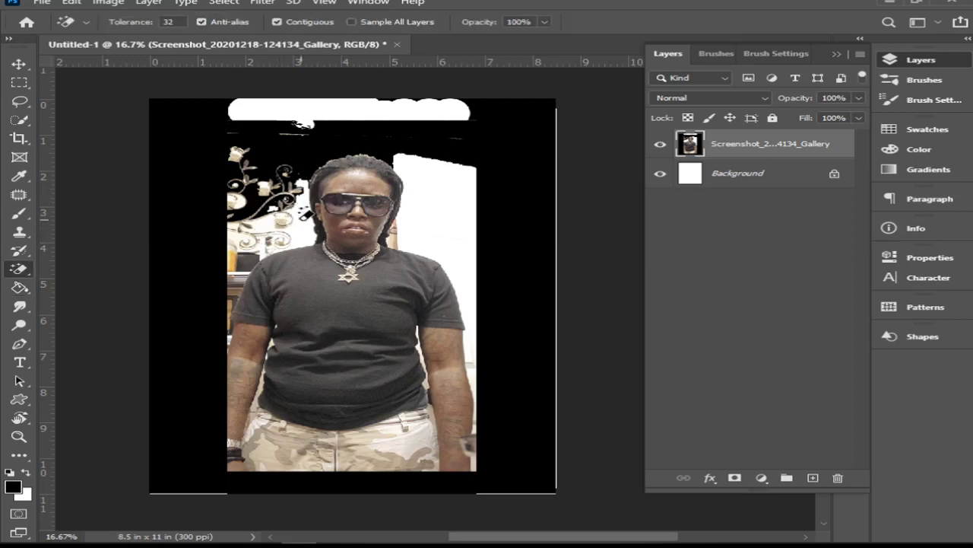
right_click(19, 269)
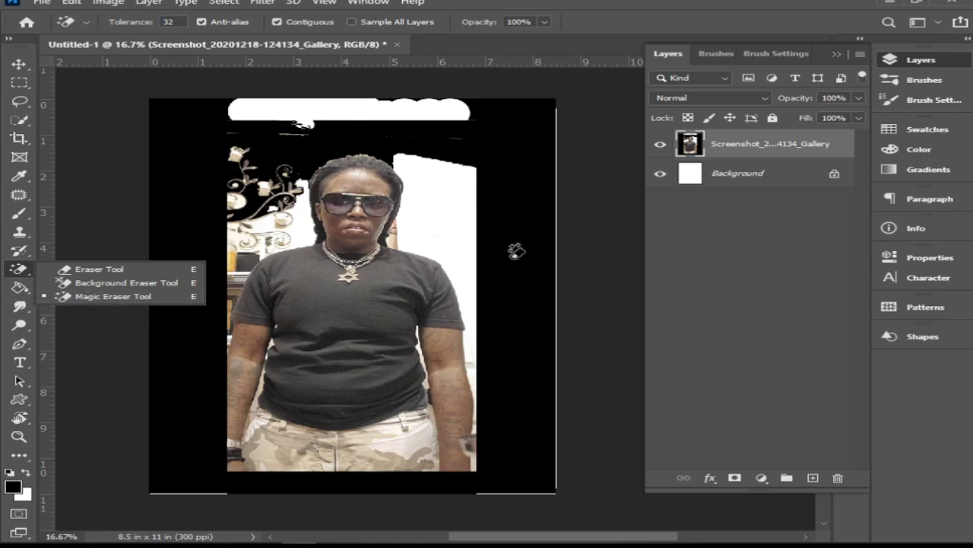
left_click(449, 207)
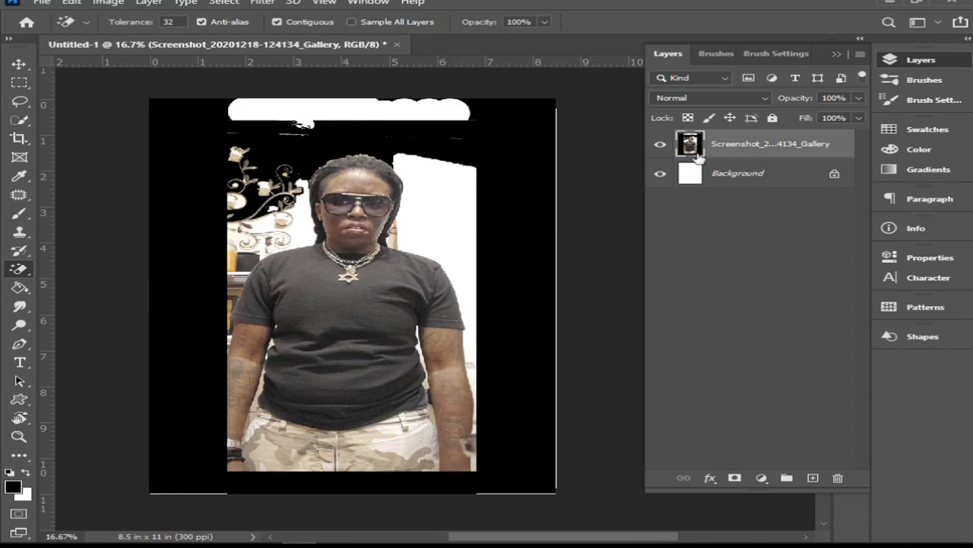
left_click(561, 172)
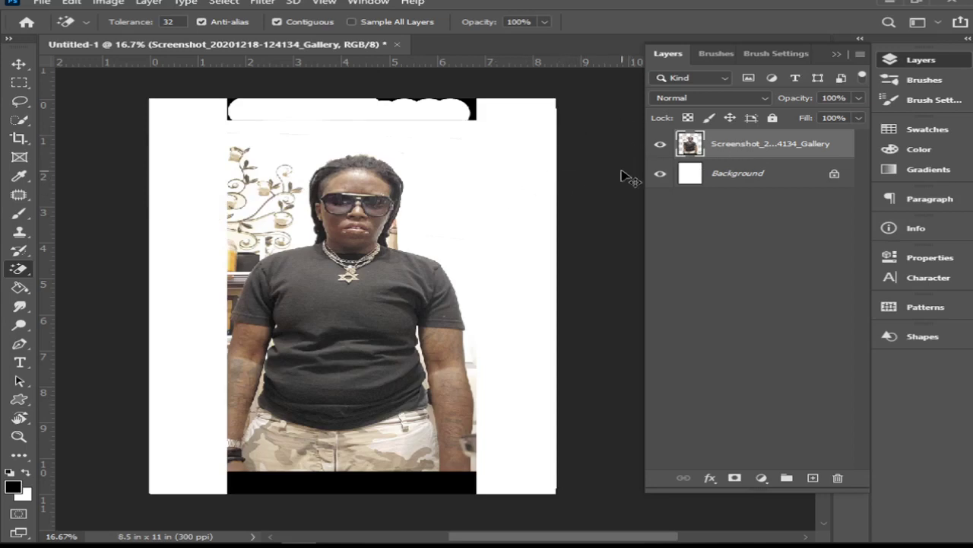
- Add a new layer, fill it with black, and place it directly beneath the portrait photo layer
key("ctrl+shift+alt+n")
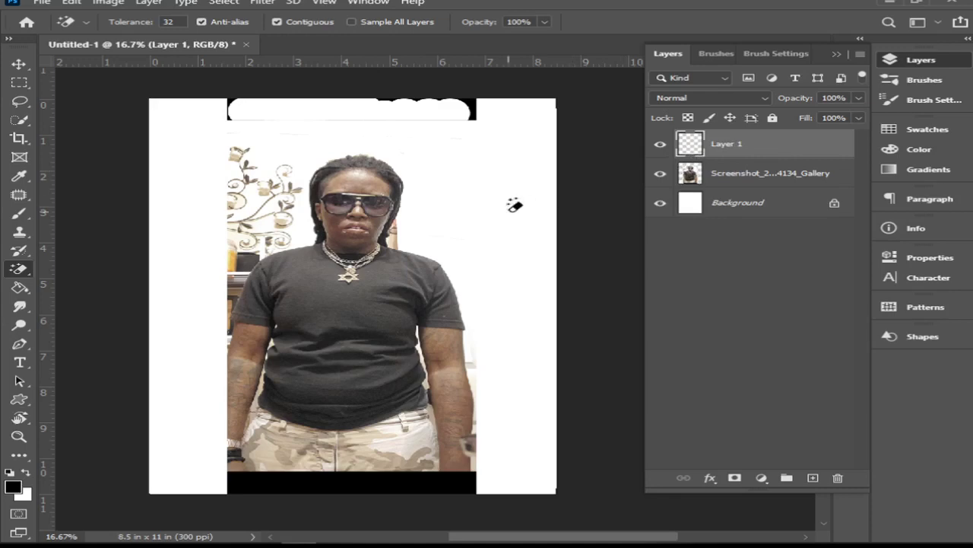
key("g")
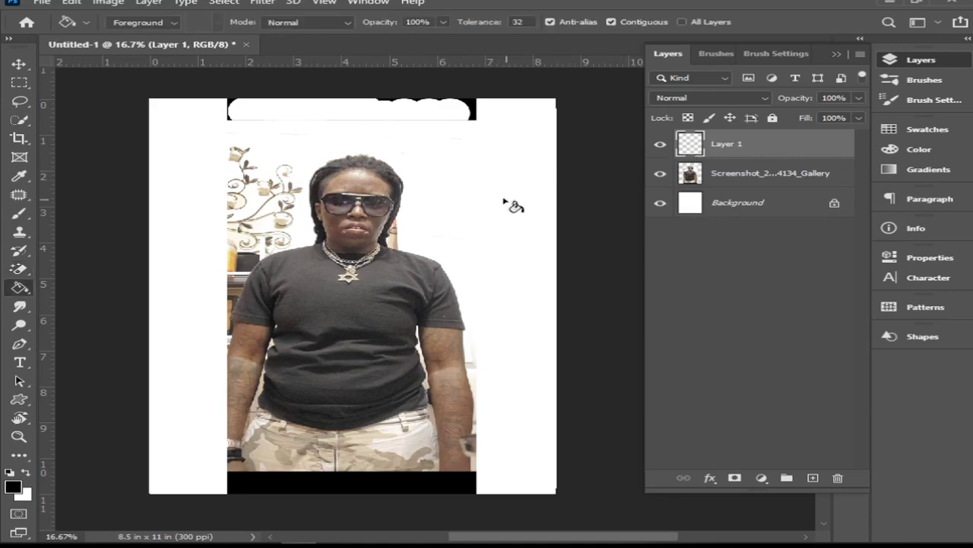
left_click(518, 193)
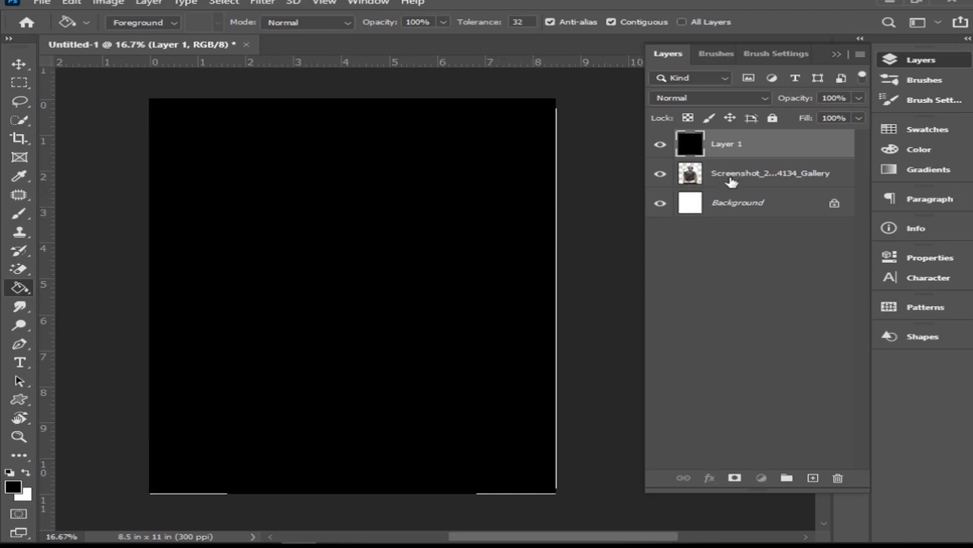
left_click_drag(730, 181, 728, 139)
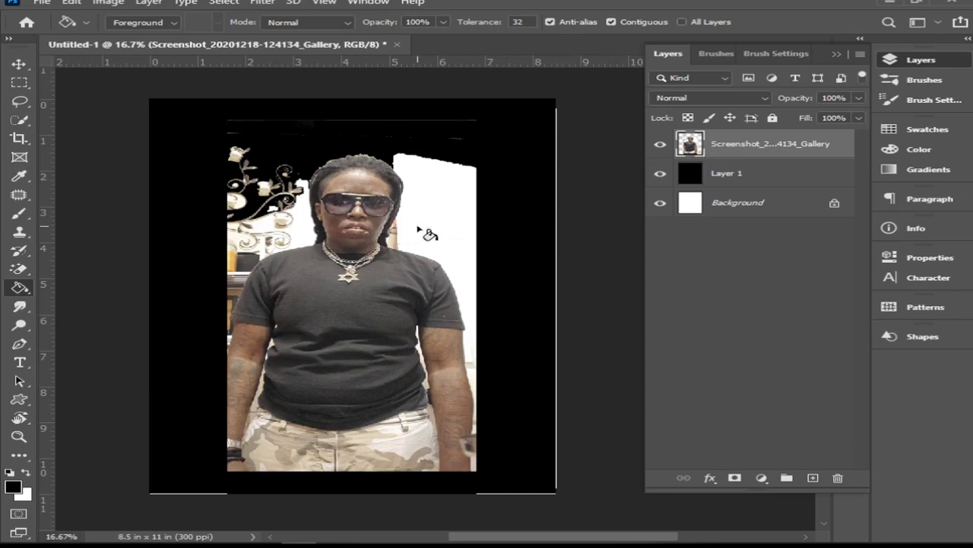
- Erase the white wall beside the sunglasses and bare shoulder side with the Magic Eraser, and unlock and delete the white Background layer
key("e")
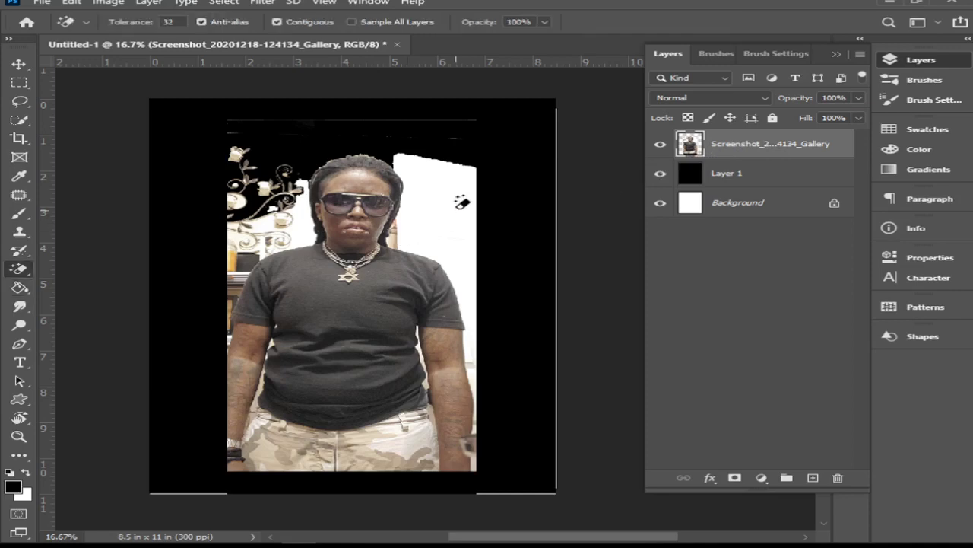
left_click(456, 205)
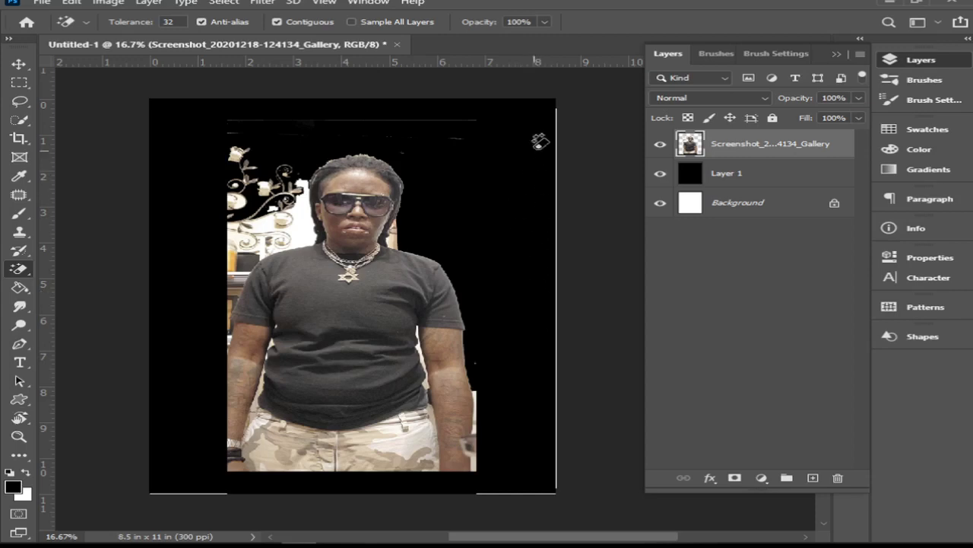
left_click(835, 205)
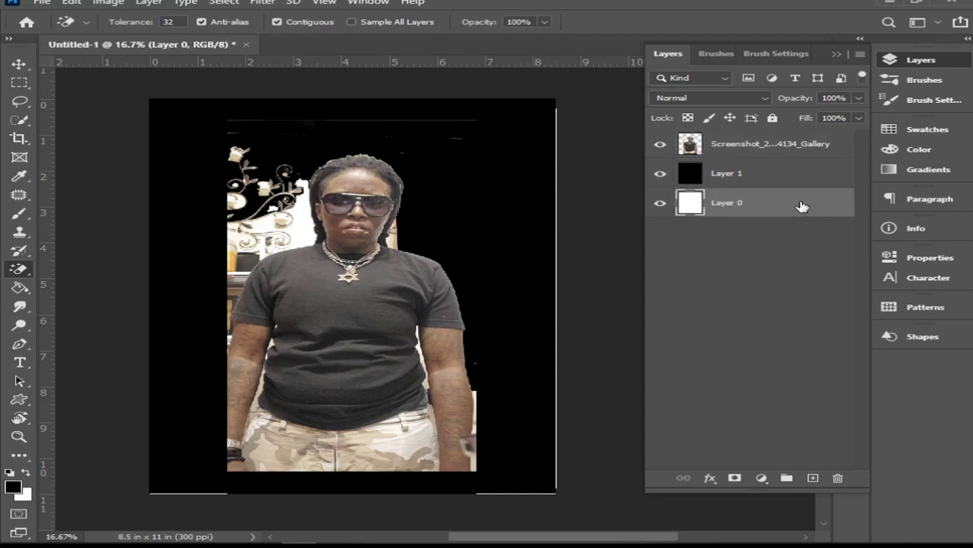
left_click_drag(802, 206, 838, 477)
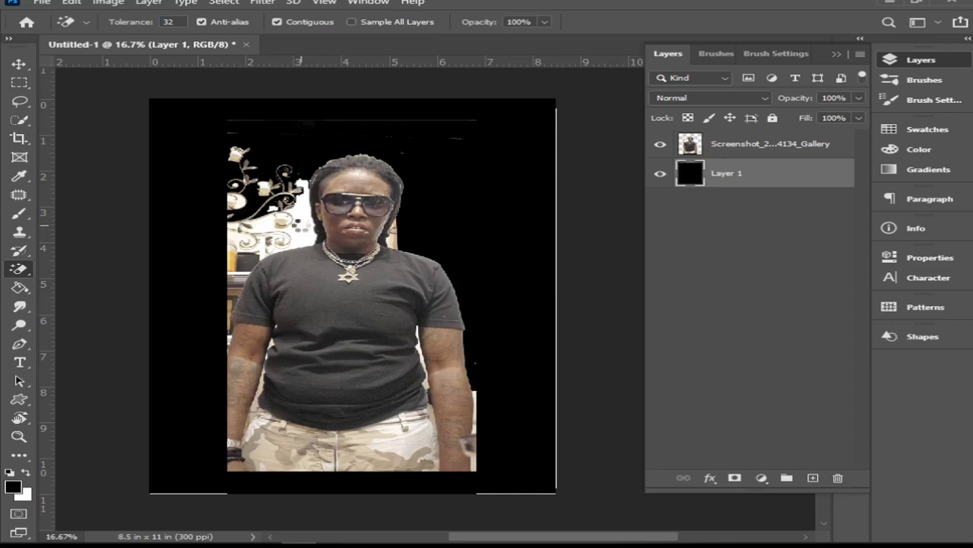
- Try the Magic Eraser on the white wall beside the hair, alternating between the black layer and the photo layer
left_click(307, 219)
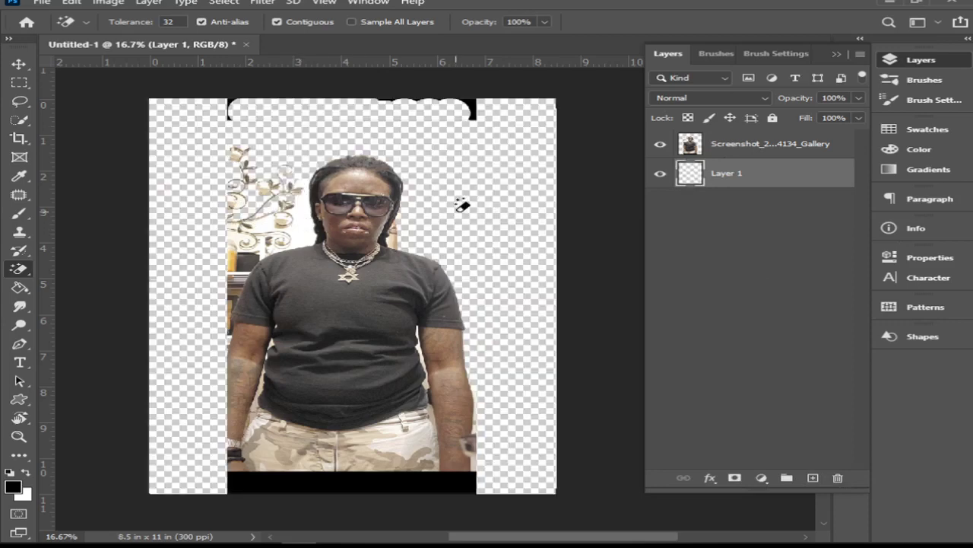
key("ctrl+z")
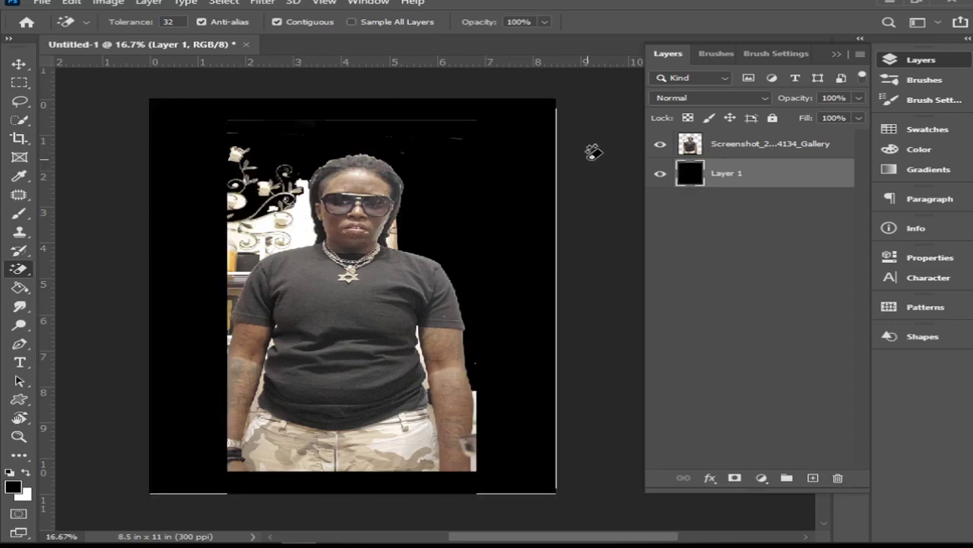
left_click(785, 150)
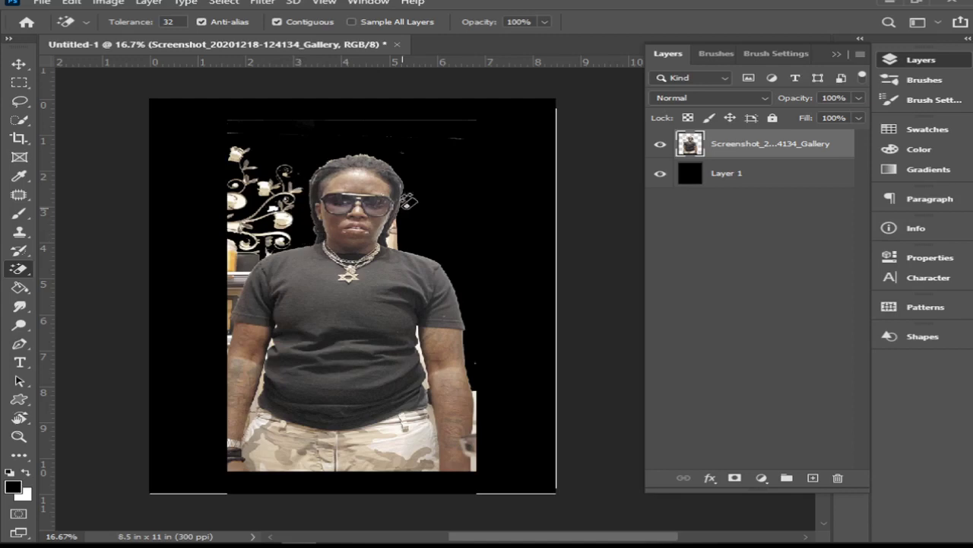
left_click(782, 181)
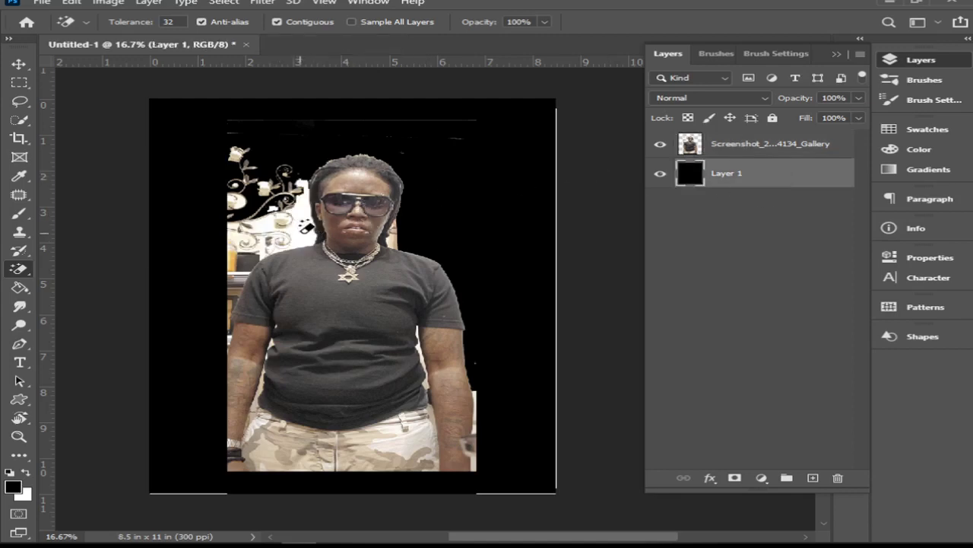
left_click(305, 227)
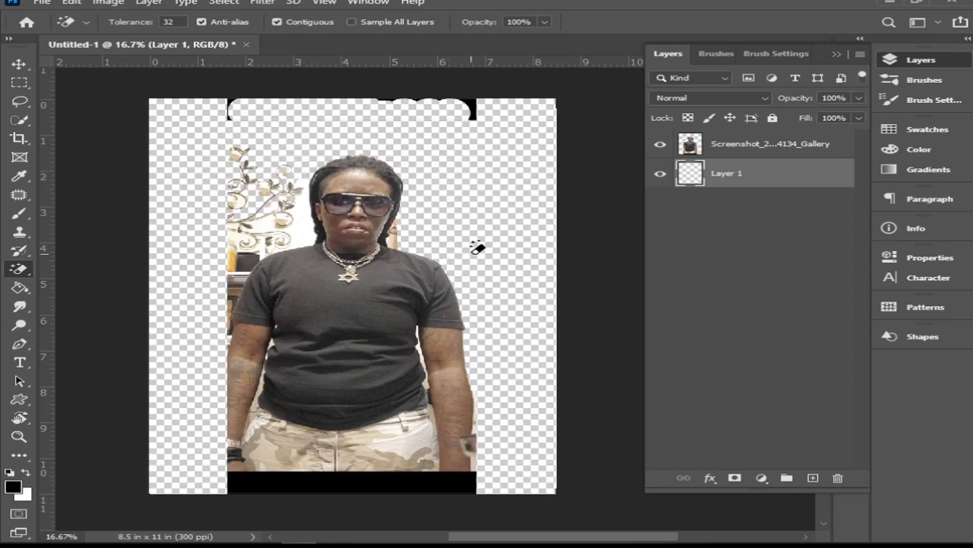
- Rename the lower layer "black background", and undo both that rename and the erasure of its black fill
double_click(736, 174)
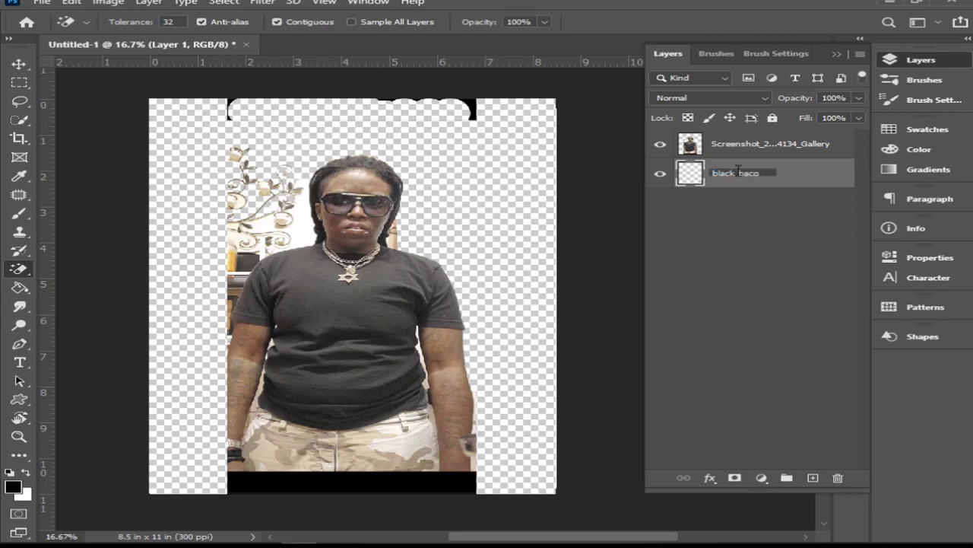
type("black background")
key("Return")
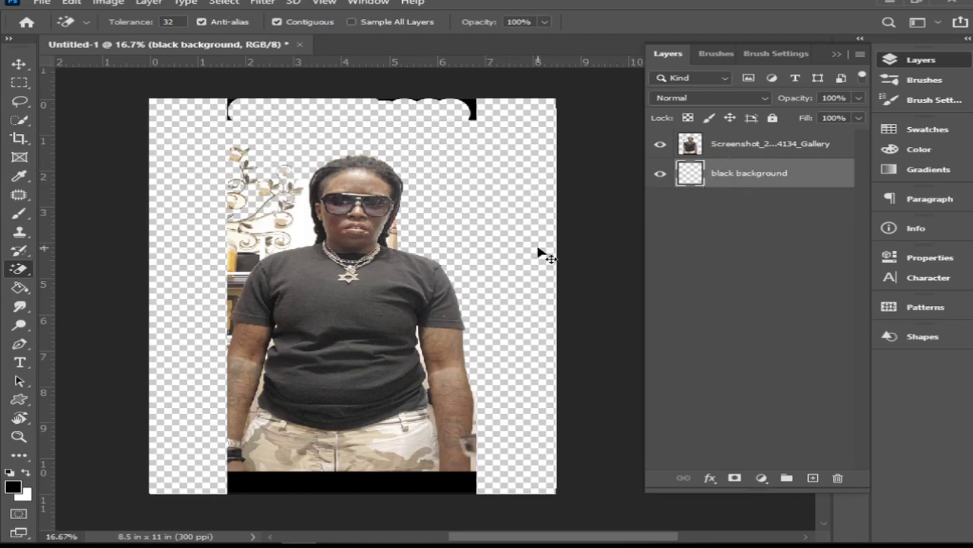
key("ctrl+z")
key("alt+BackSpace")
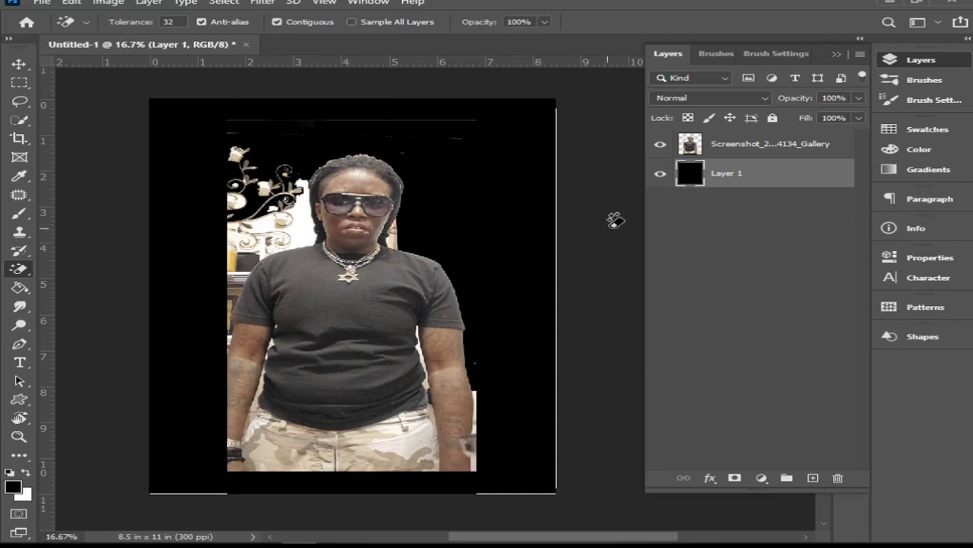
- Rename the black-filled layer "bakcground"
double_click(728, 173)
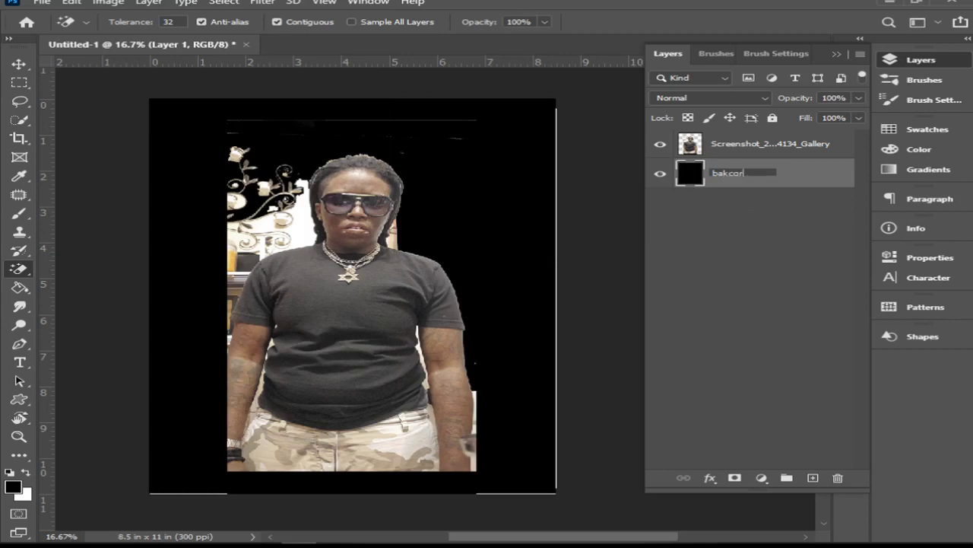
key("Return")
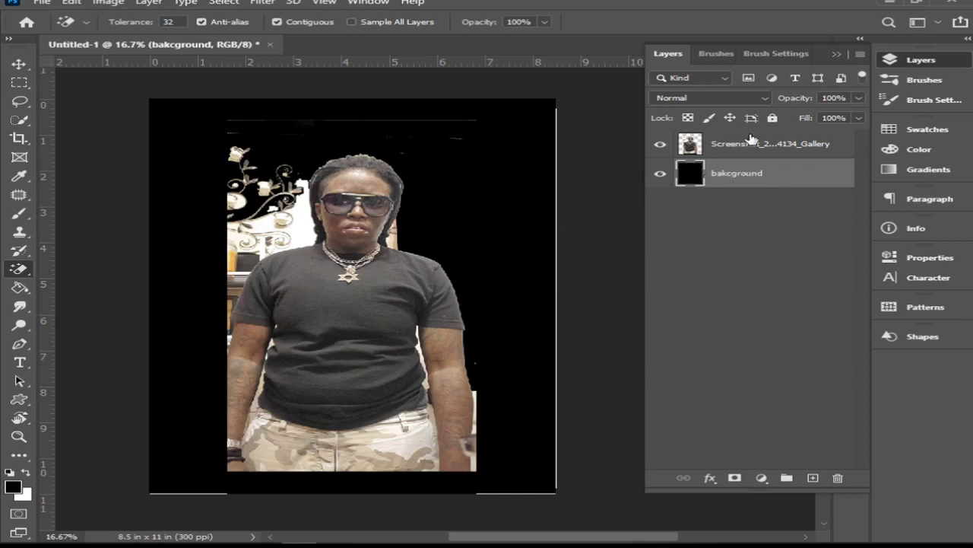
- Erase the white wall around the ornament on the photo layer with the Magic Eraser, and undo a further erasure at the arm
left_click(754, 146)
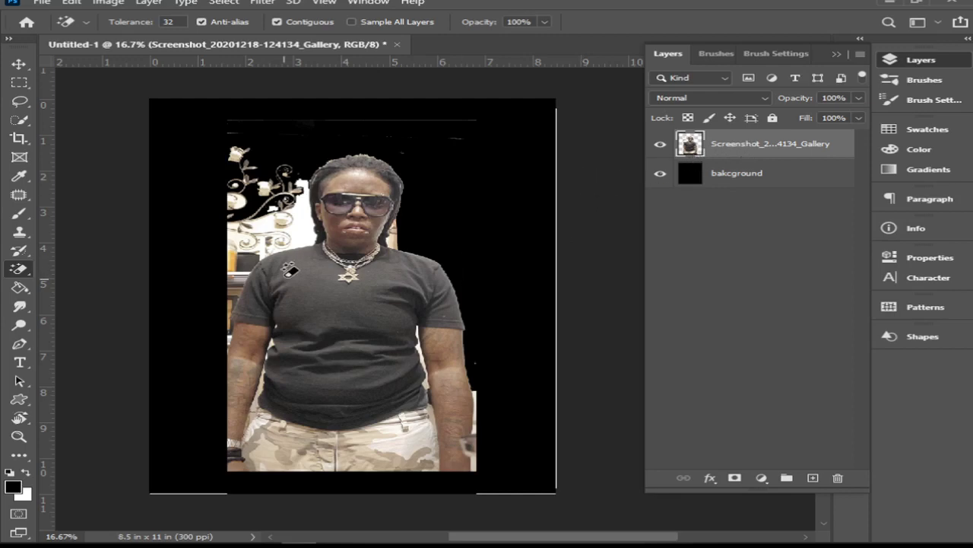
left_click(298, 232)
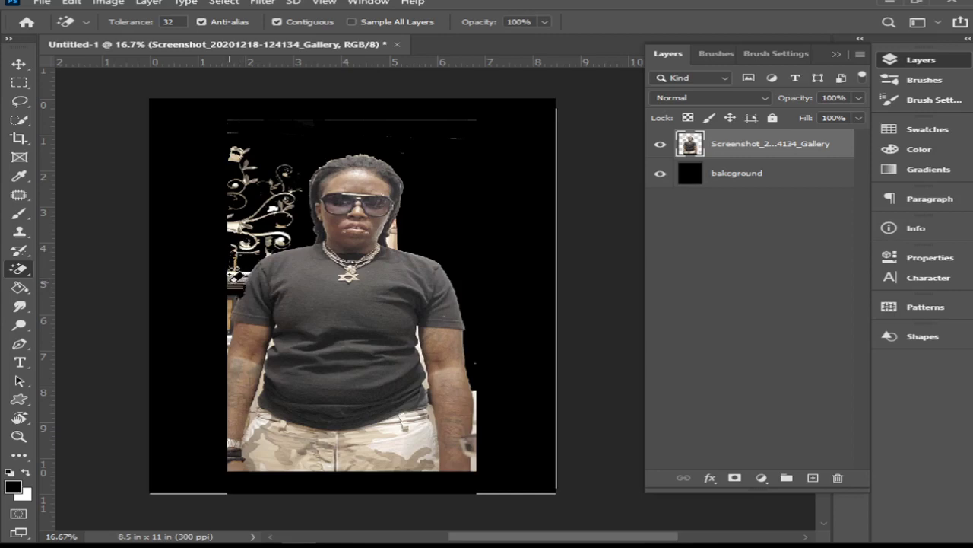
left_click(261, 384)
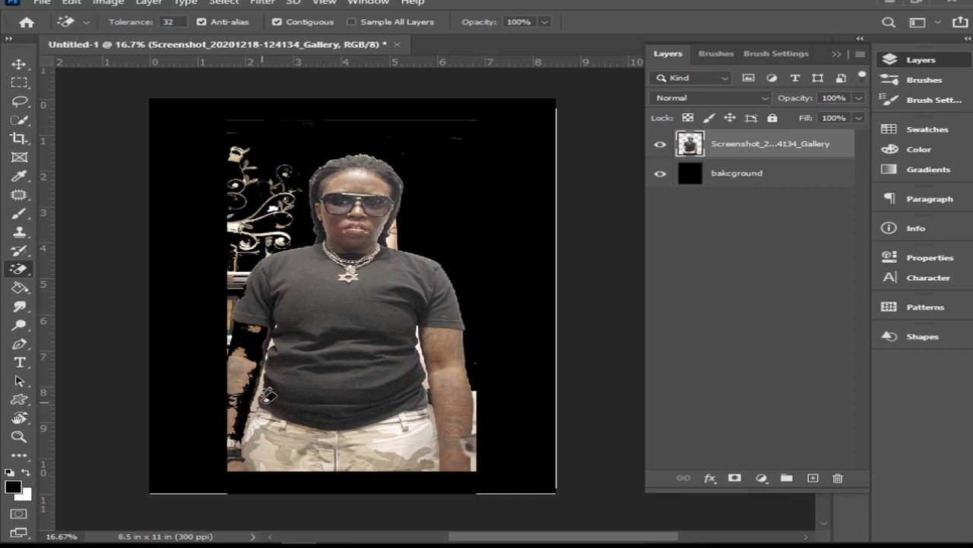
key("ctrl+z")
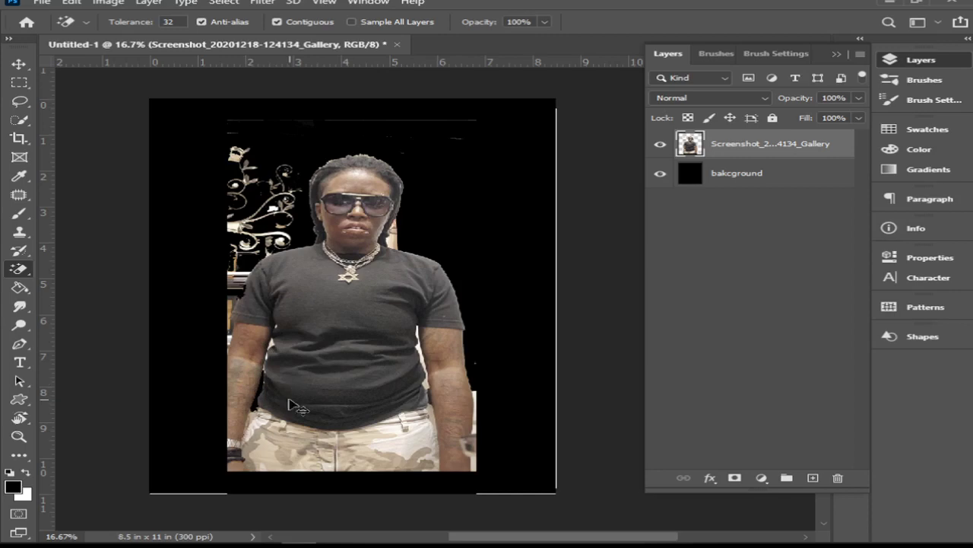
- Erase the light gap between the shirt and the arm with the Magic Eraser, and undo a try on the white strip outside the forearm
key("ctrl+plus")
key("ctrl+plus")
key("ctrl+plus")
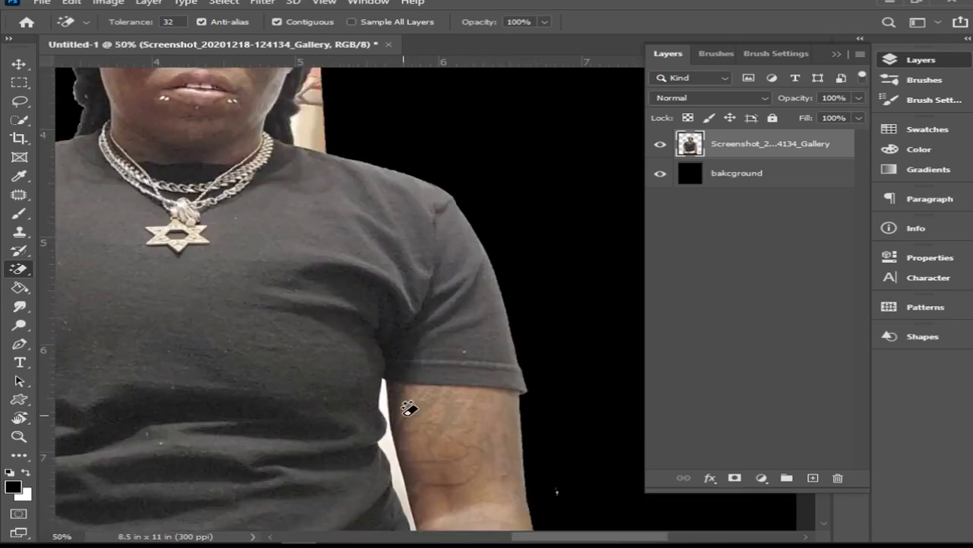
key("space")
left_click_drag(411, 440, 390, 229)
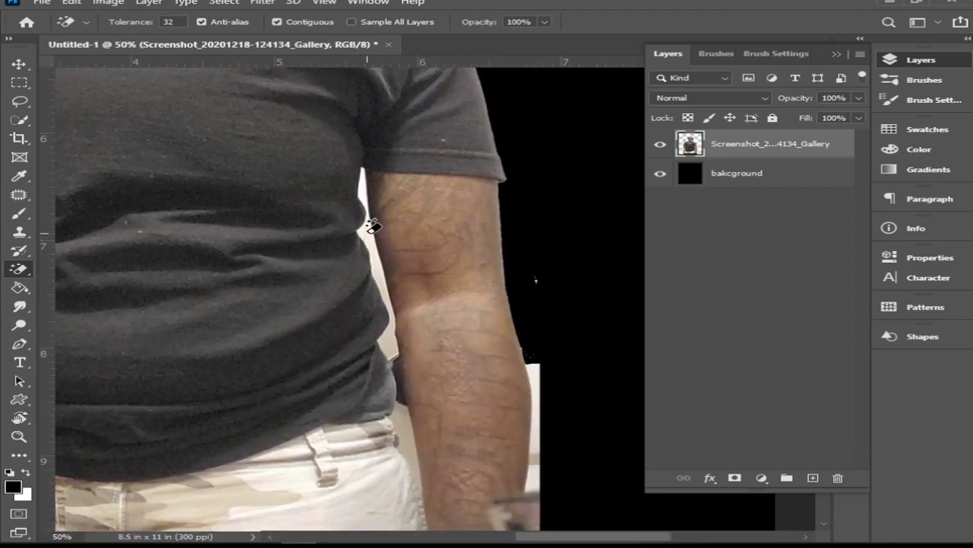
left_click(368, 237)
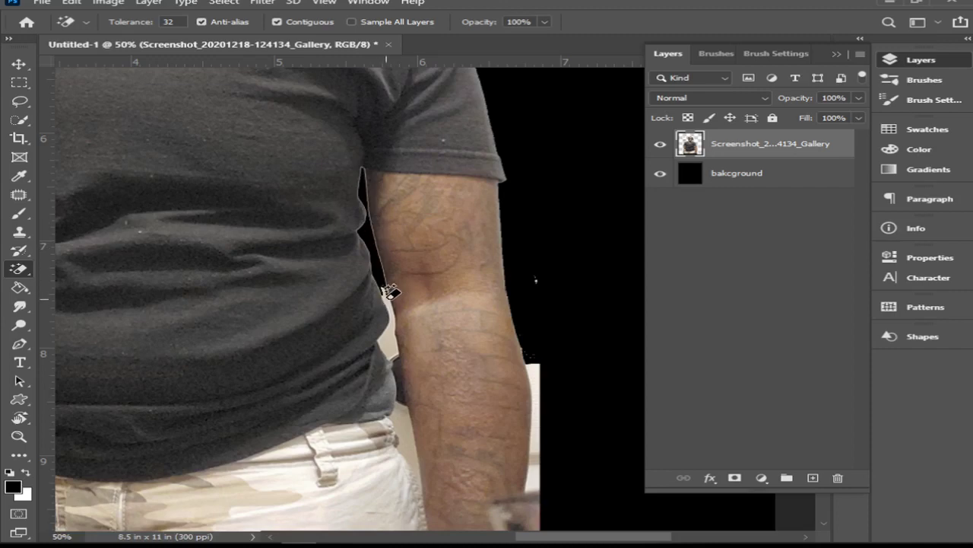
scroll(390, 292, "up", 1)
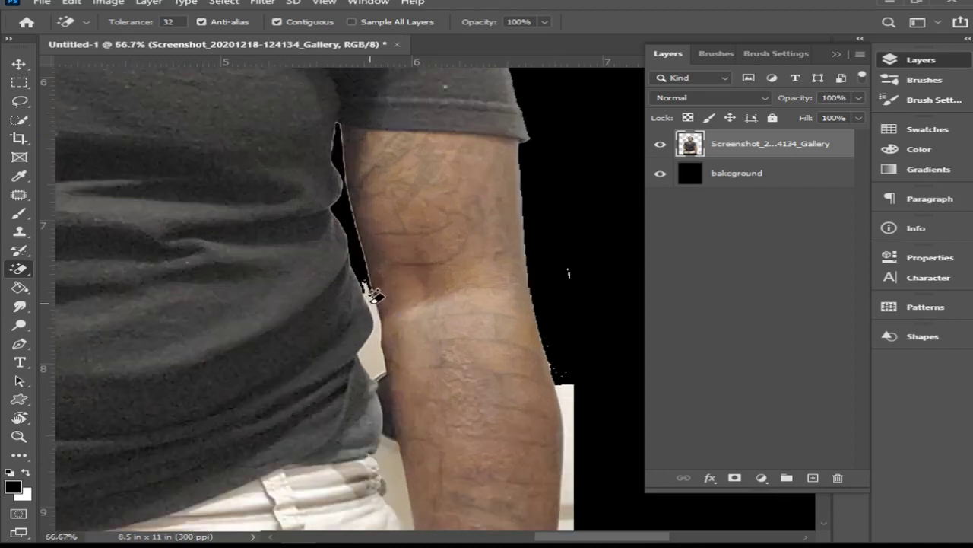
left_click(372, 308)
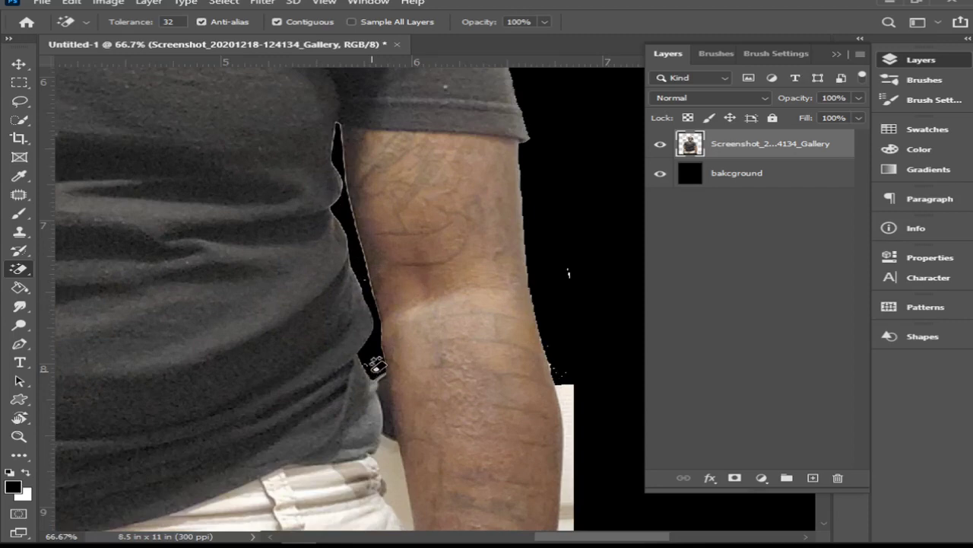
left_click(570, 394)
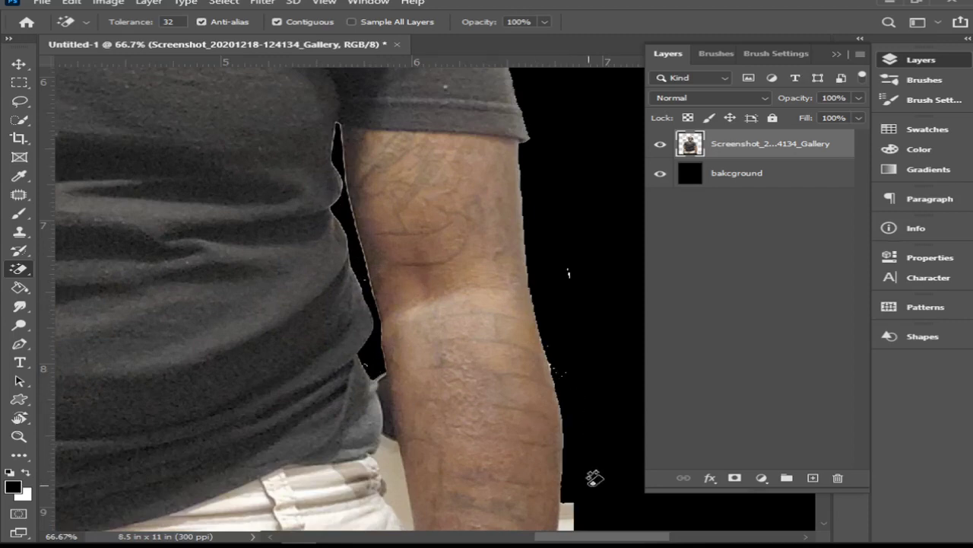
key("ctrl+z")
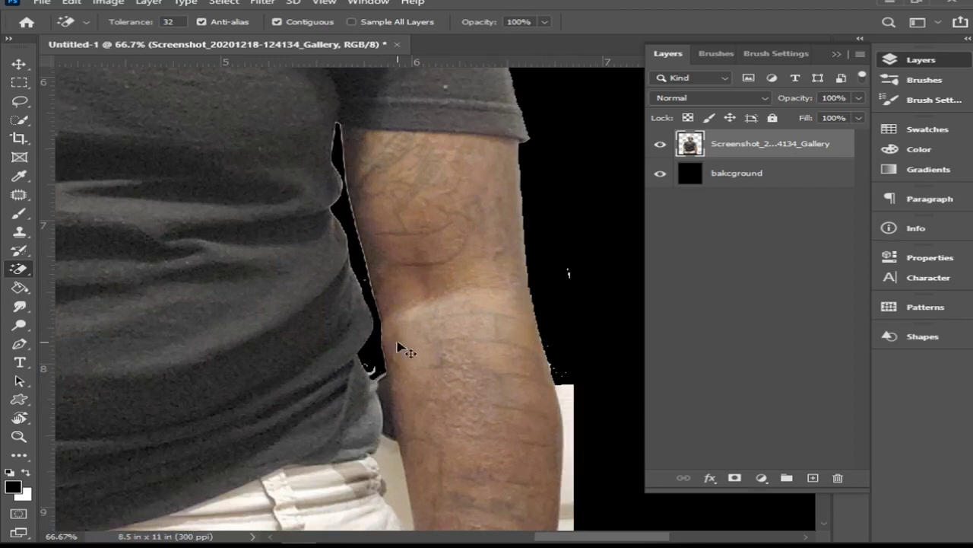
- Undo the Magic Eraser work and the black layer until only the photo layer over the original white Background remains
key("ctrl+z")
key("ctrl+minus")
key("ctrl+minus")
key("ctrl+minus")
key("ctrl+minus")
key("ctrl+minus")
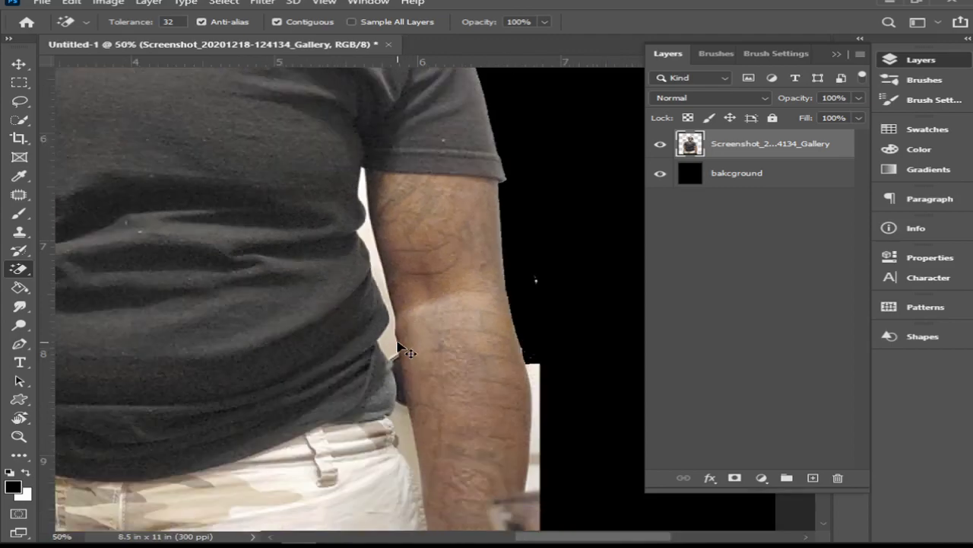
key("ctrl+plus")
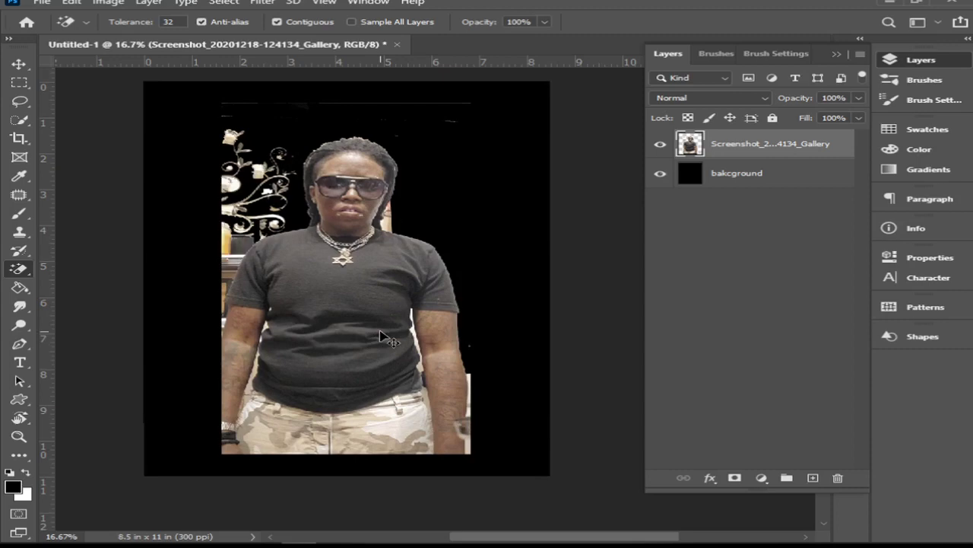
key("ctrl+z")
key("ctrl+z")
key("ctrl+z")
key("ctrl+z")
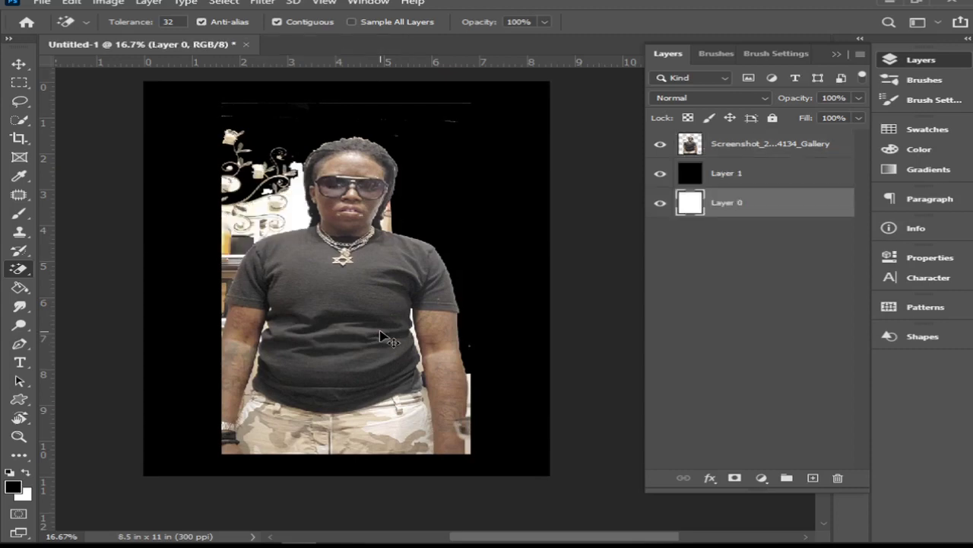
key("ctrl+z")
key("ctrl+z")
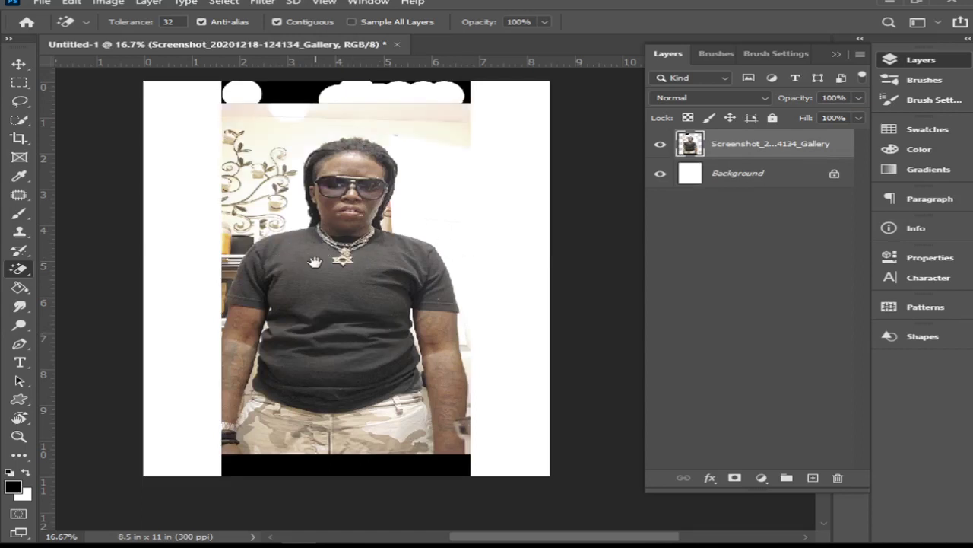
left_click_drag(322, 256, 324, 293)
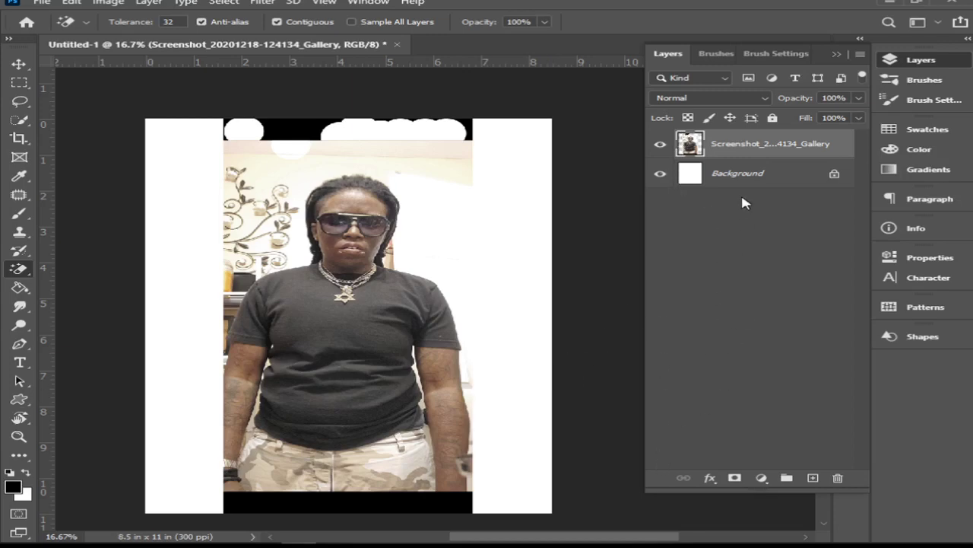
- Convert the photo layer to a Smart Object and add a layer mask to it
right_click(723, 149)
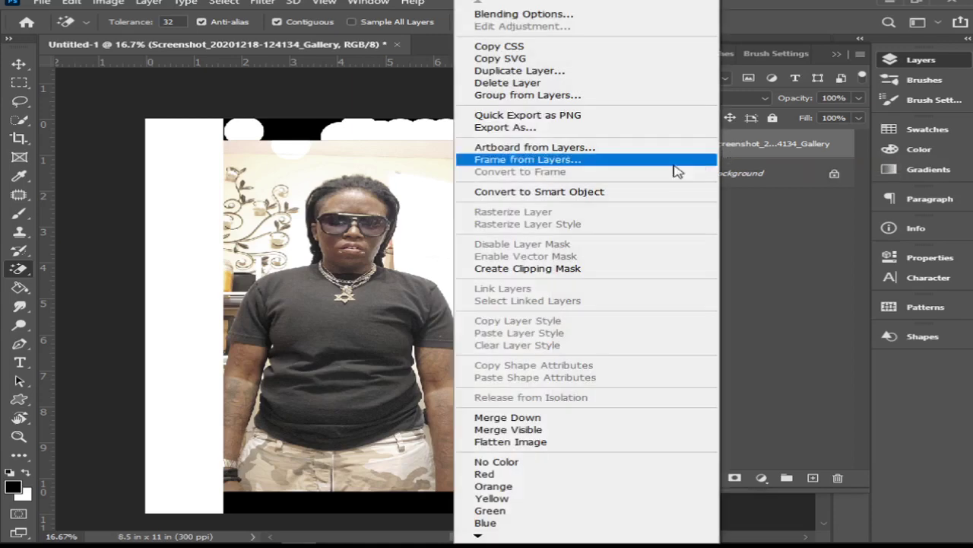
left_click(622, 192)
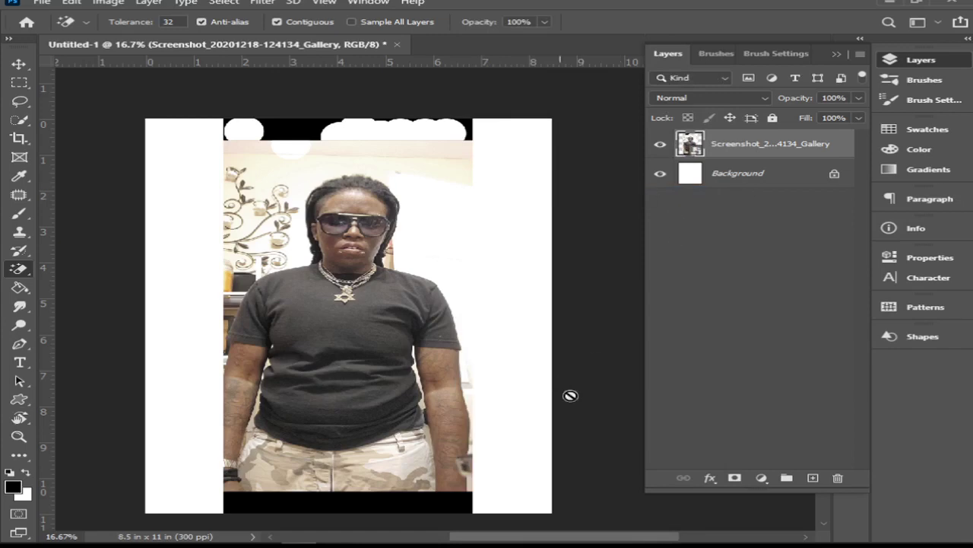
right_click(728, 157)
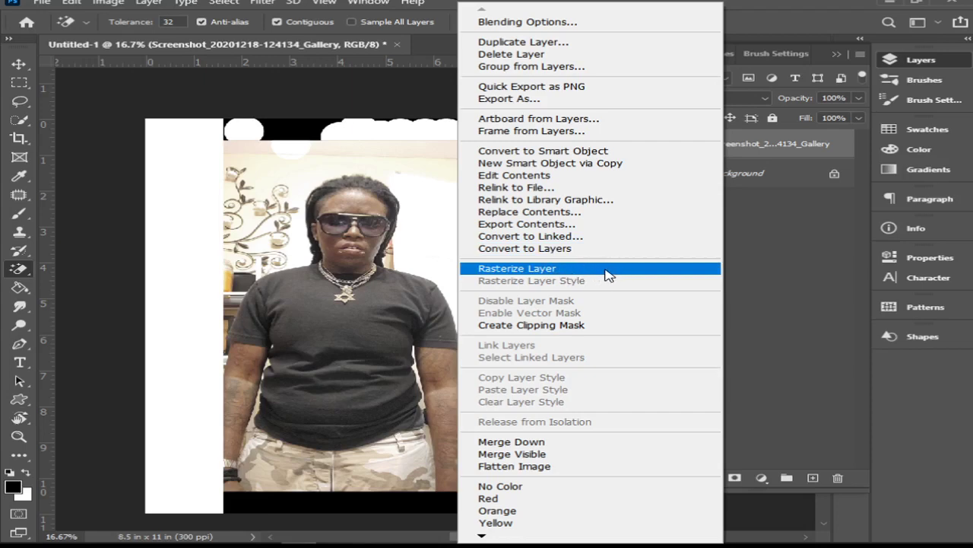
left_click(645, 272)
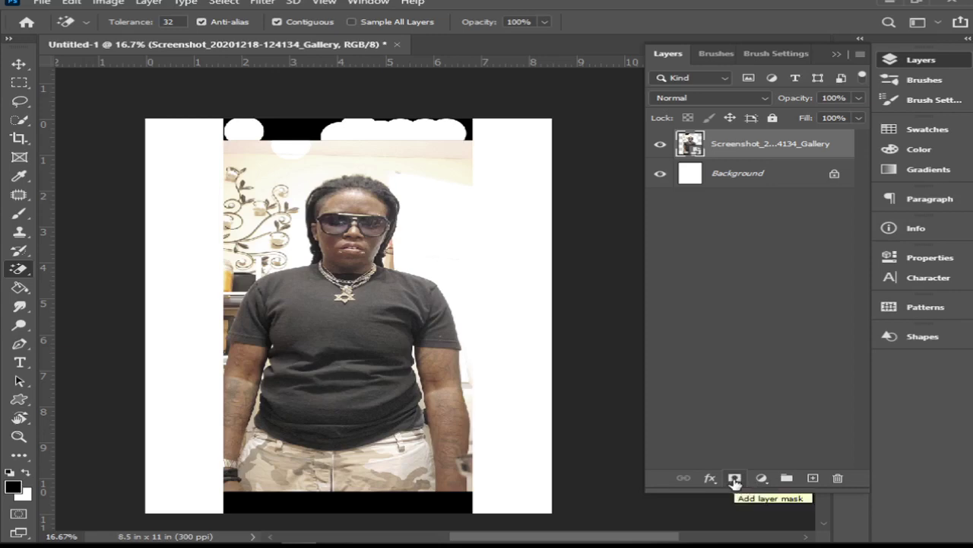
left_click(734, 478)
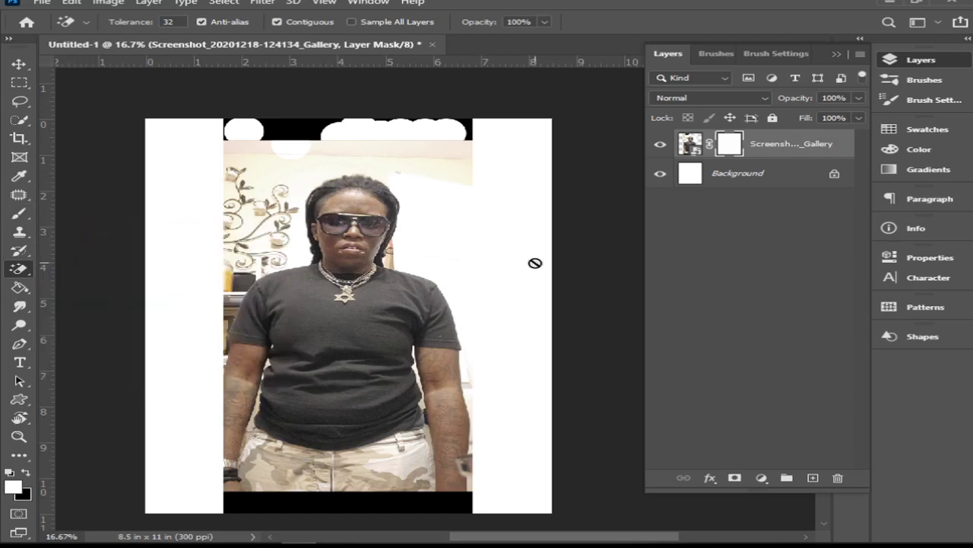
- Paint black on the layer mask with a 401 px brush to hide the wall ornament and the area above the head
key("b")
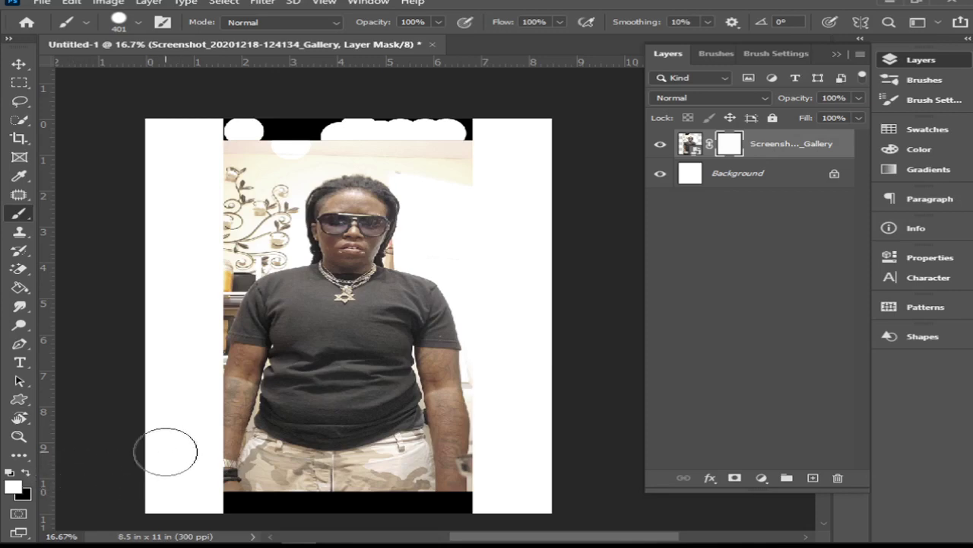
left_click(27, 474)
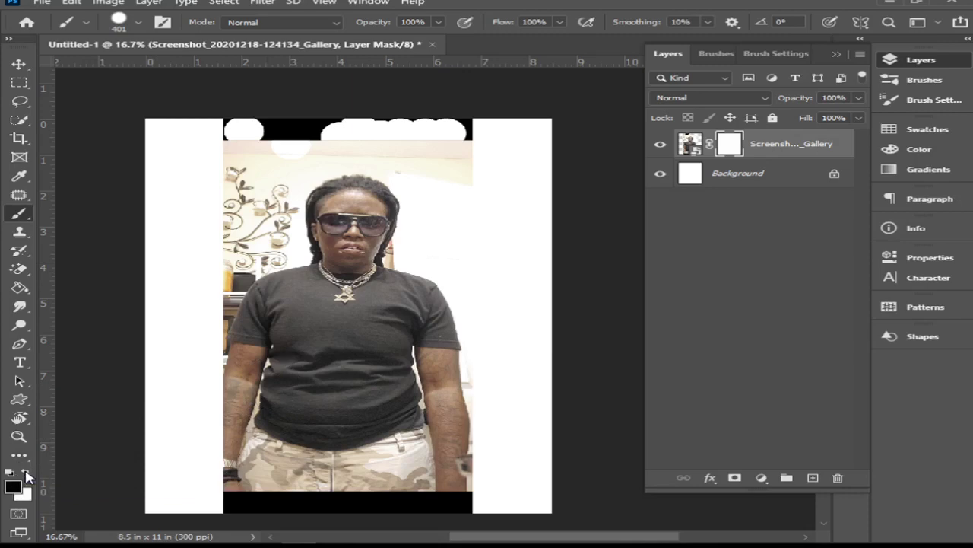
key("x")
key("x")
key("x")
key("x")
key("x")
key("x")
key("x")
key("x")
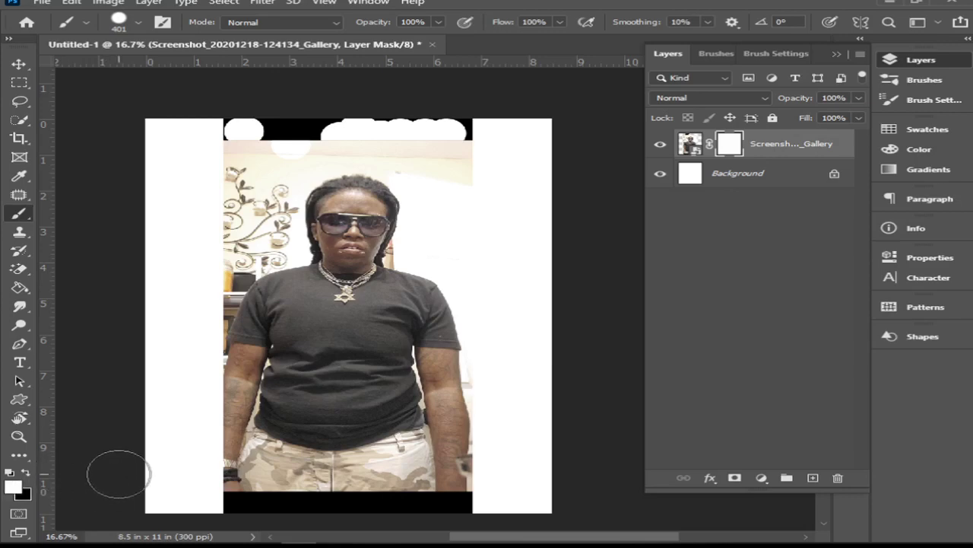
key("x")
key("x")
key("x")
key("x")
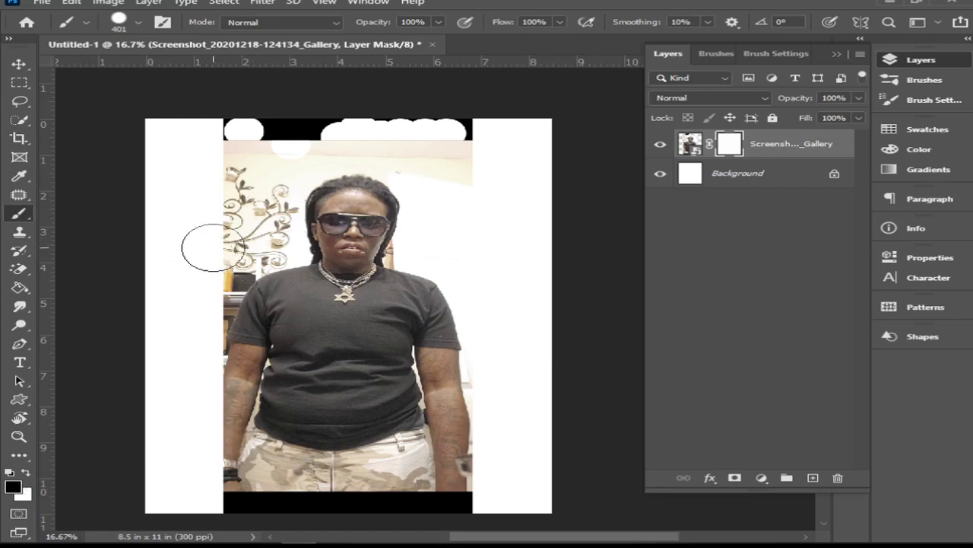
mouse_move(228, 211)
left_mouse_down()
mouse_move(289, 141)
mouse_move(219, 159)
mouse_move(247, 123)
mouse_move(453, 111)
mouse_move(487, 127)
mouse_move(483, 156)
mouse_move(451, 142)
mouse_move(309, 147)
left_mouse_up()
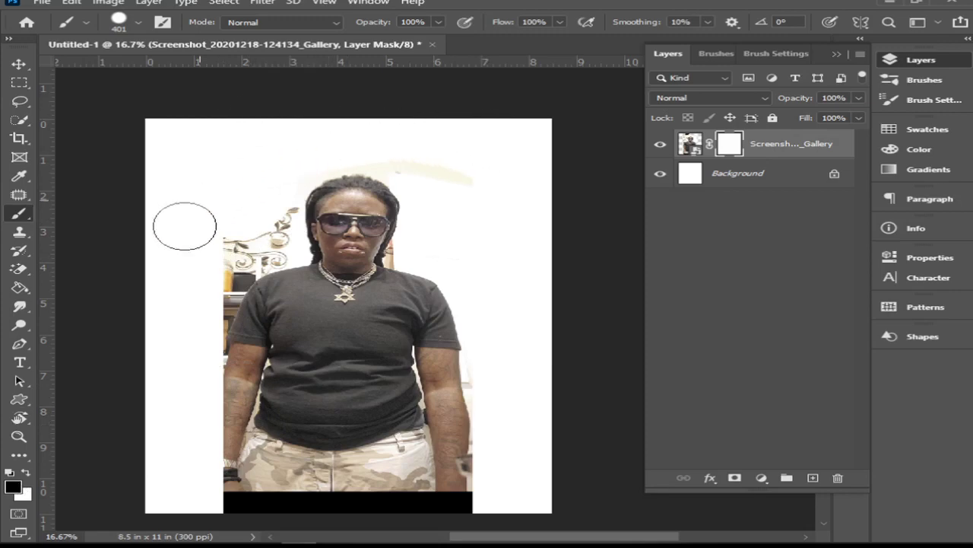
mouse_move(199, 257)
left_mouse_down()
mouse_move(235, 235)
mouse_move(263, 239)
mouse_move(256, 218)
mouse_move(265, 211)
mouse_move(269, 237)
mouse_move(256, 251)
mouse_move(265, 239)
mouse_move(269, 252)
mouse_move(245, 242)
left_mouse_up()
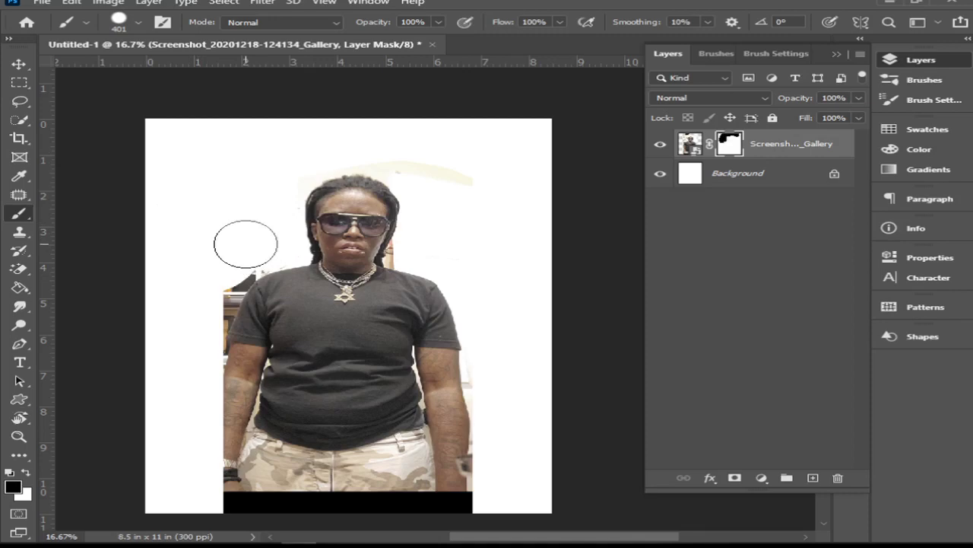
- Reduce the brush to 77 px and mask out the wall beside the neck above the shoulder
right_click(246, 244, "alt")
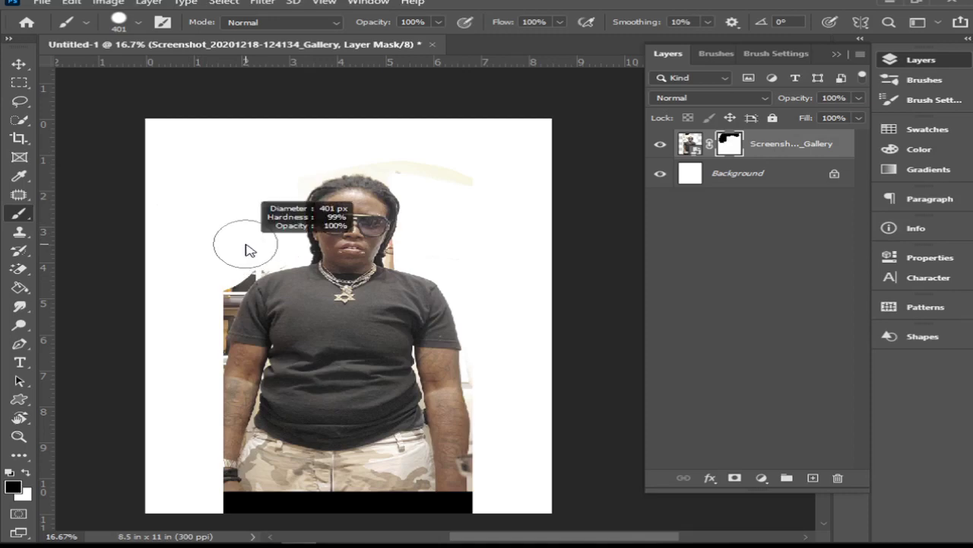
left_click_drag(246, 244, 218, 237)
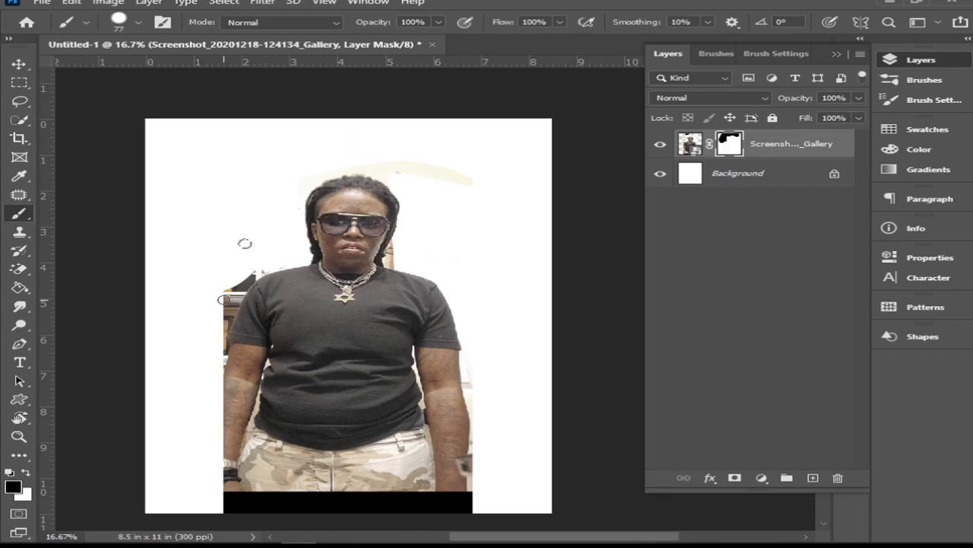
left_click_drag(222, 299, 228, 293)
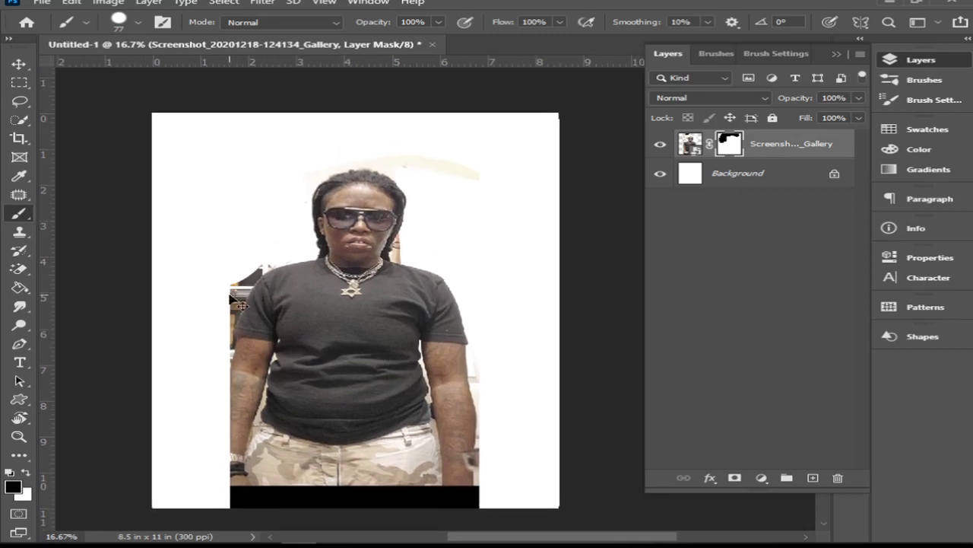
key("ctrl+plus")
key("ctrl+plus")
key("ctrl+plus")
key("ctrl+plus")
key("ctrl+plus")
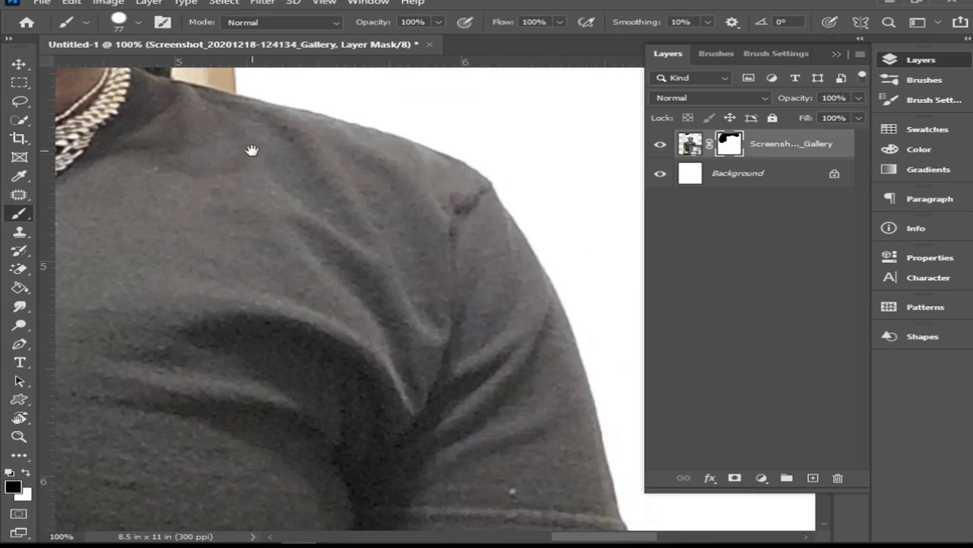
left_click_drag(251, 150, 254, 464)
mouse_move(248, 337)
left_mouse_down()
mouse_move(222, 349)
mouse_move(223, 316)
mouse_move(246, 270)
mouse_move(253, 226)
mouse_move(253, 251)
mouse_move(231, 276)
mouse_move(243, 249)
mouse_move(245, 278)
mouse_move(282, 307)
left_mouse_up()
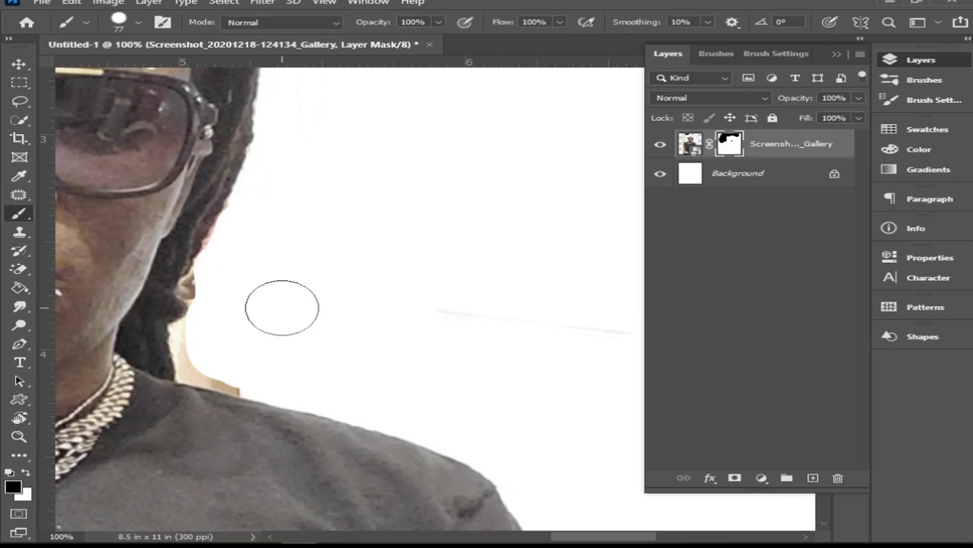
- Reduce the brush to 19 px and mask out the leftover beige strip between the hair and the shoulder
key("alt")
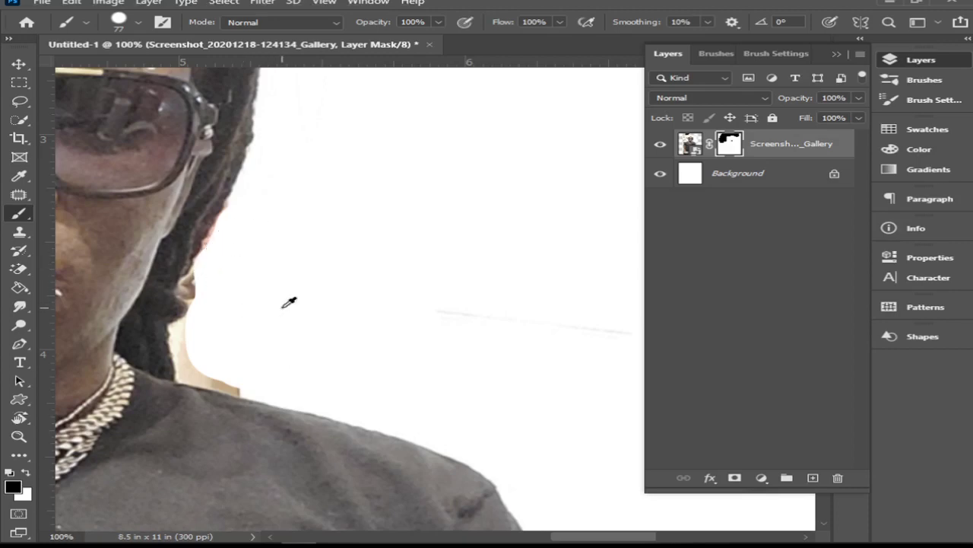
left_click_drag(272, 310, 247, 305)
mouse_move(226, 381)
left_mouse_down()
mouse_move(200, 368)
mouse_move(188, 326)
mouse_move(177, 330)
mouse_move(178, 369)
mouse_move(195, 375)
mouse_move(193, 349)
mouse_move(190, 367)
mouse_move(245, 392)
mouse_move(208, 377)
left_mouse_up()
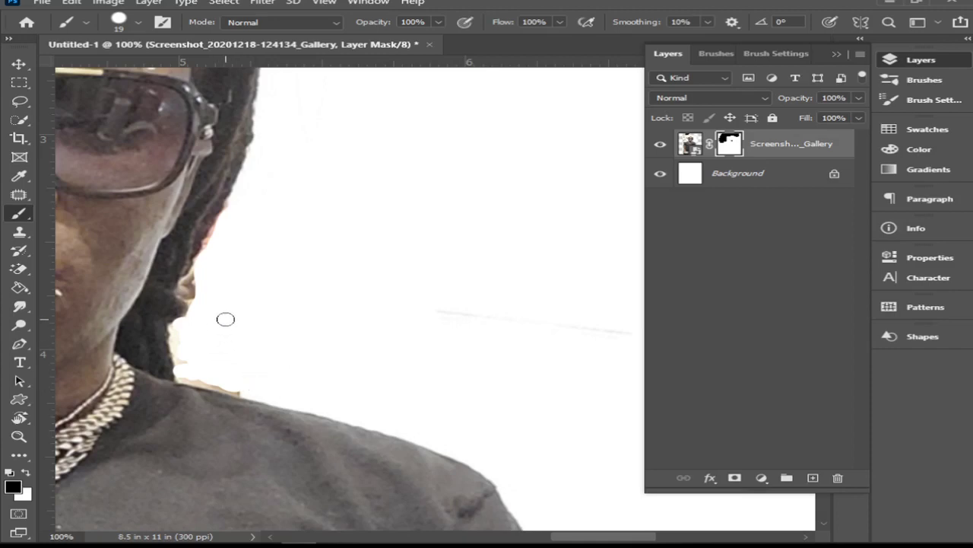
scroll(283, 317, "down", 5)
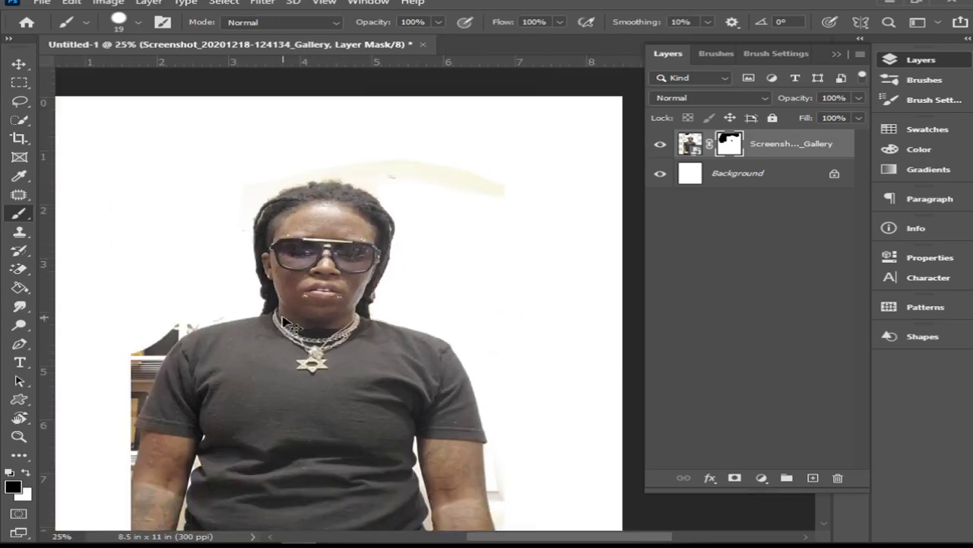
left_click_drag(287, 390, 295, 258)
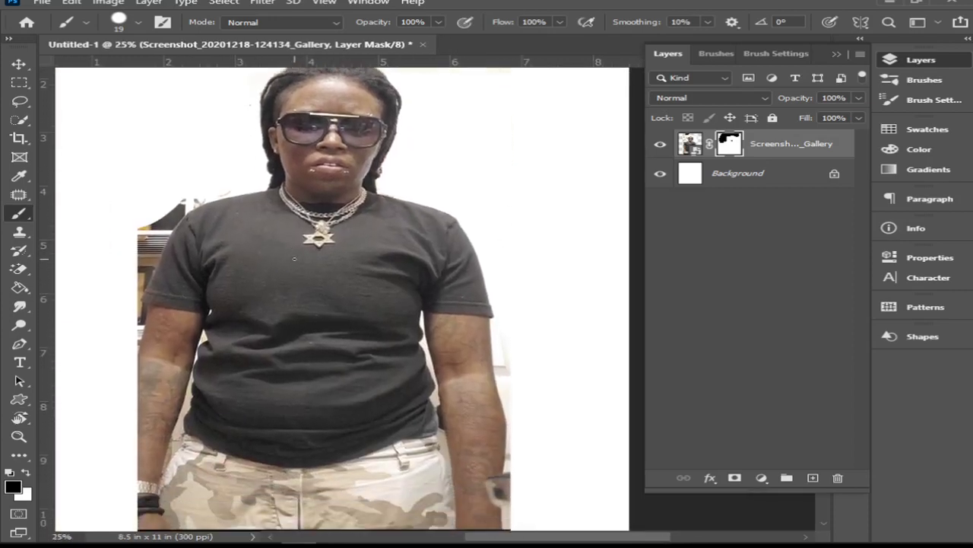